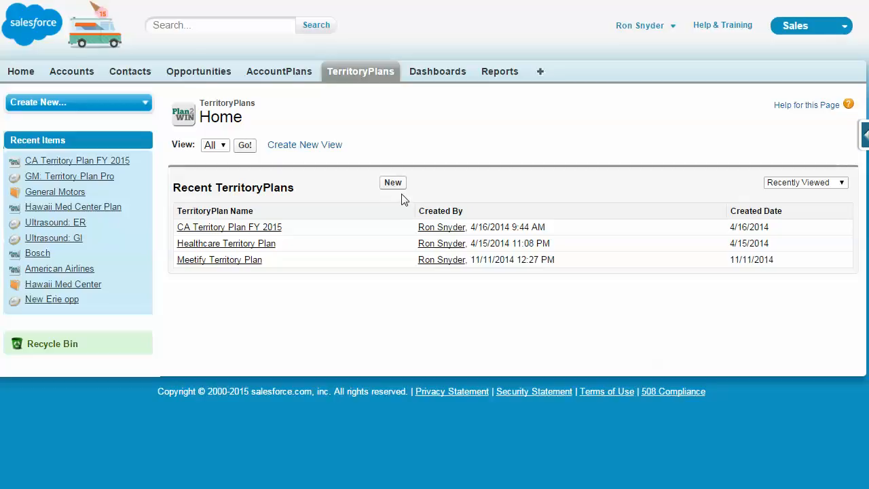
- Open the CA Territory Plan FY 2015 record and open it for editing
click(311, 142)
click(246, 231)
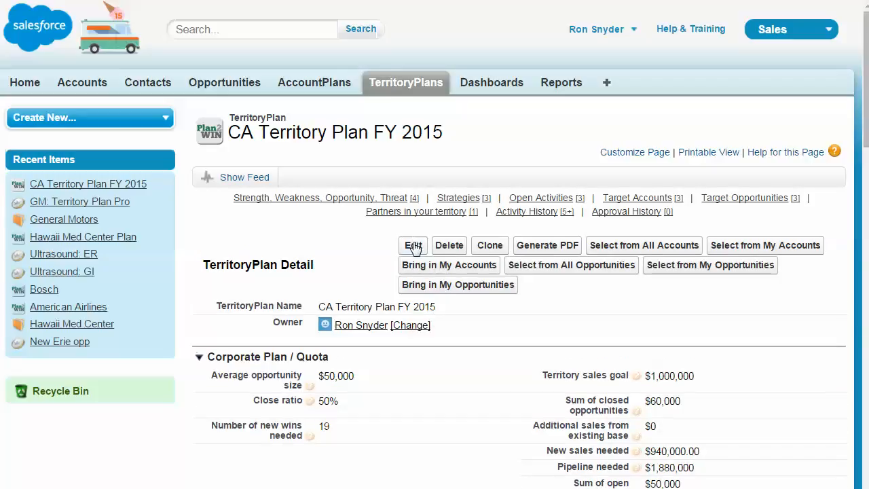
click(414, 246)
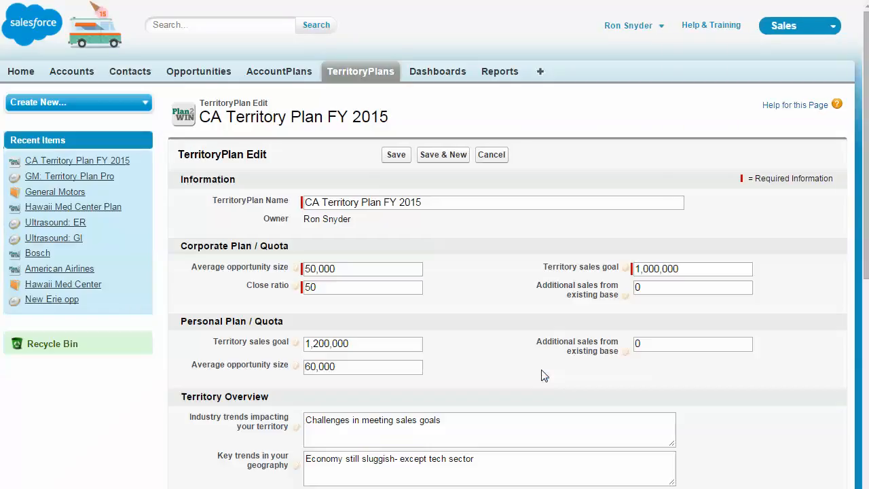
- Review the plan's quota, territory overview, goal and narrative fields in the edit form, then save the plan
click(743, 399)
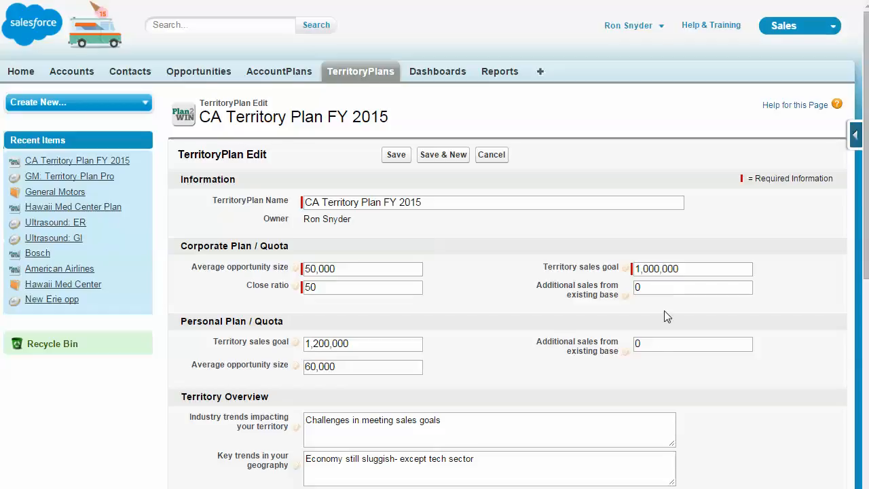
click(380, 346)
key(shift+Left)
key(shift+Left)
drag(280, 349, 277, 350)
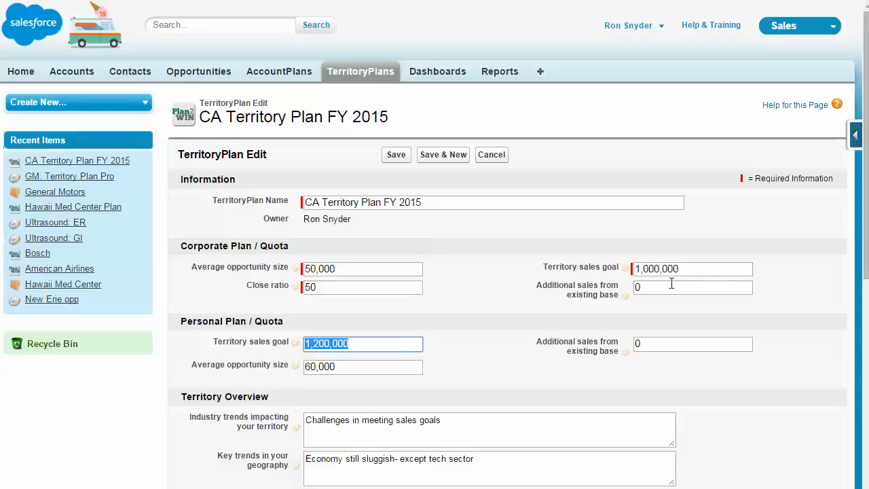
click(662, 358)
scroll(779, 431, down, 5)
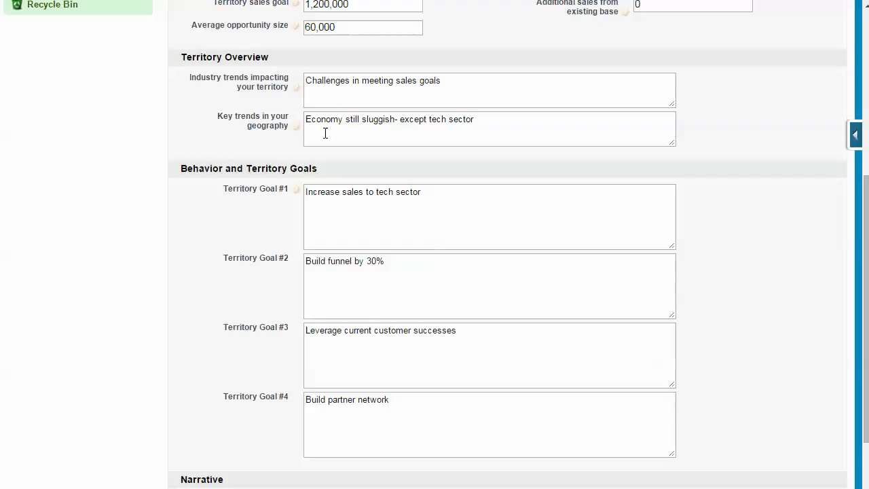
mouse_move(297, 129)
scroll(718, 343, down, 3)
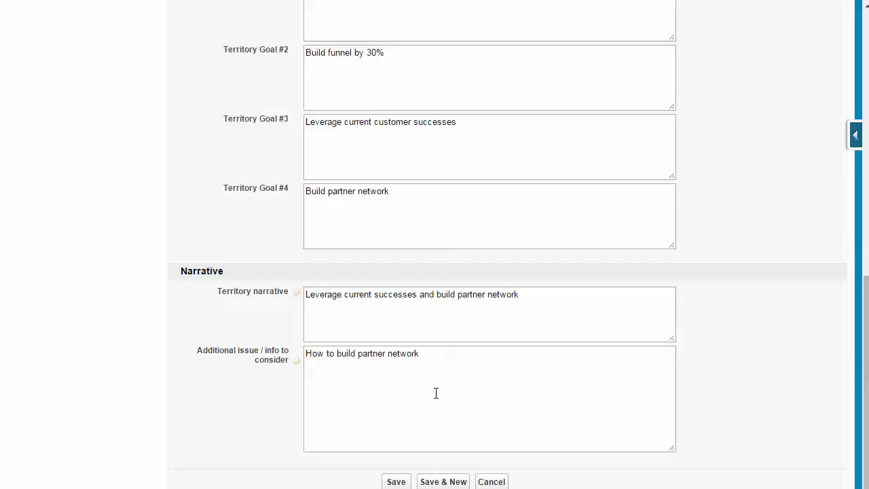
click(396, 482)
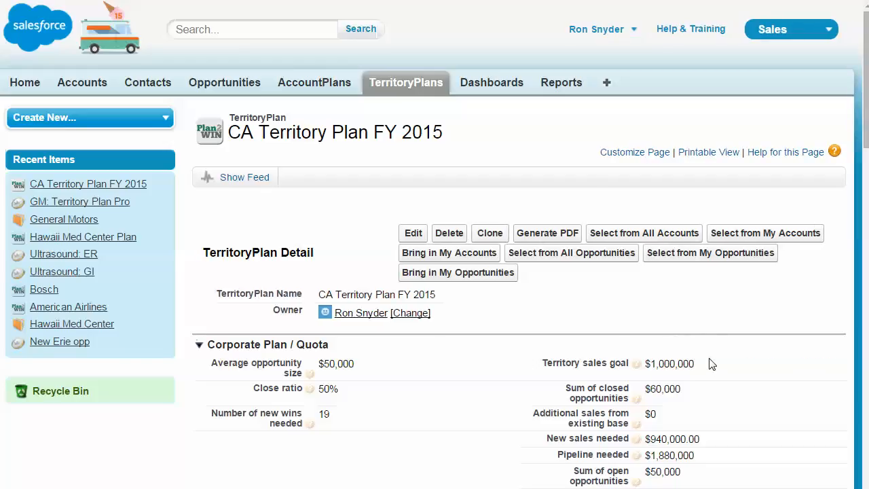
- Review the plan's details, SWOT entries, strategies and open activities
scroll(731, 347, down, 2)
scroll(740, 353, down, 2)
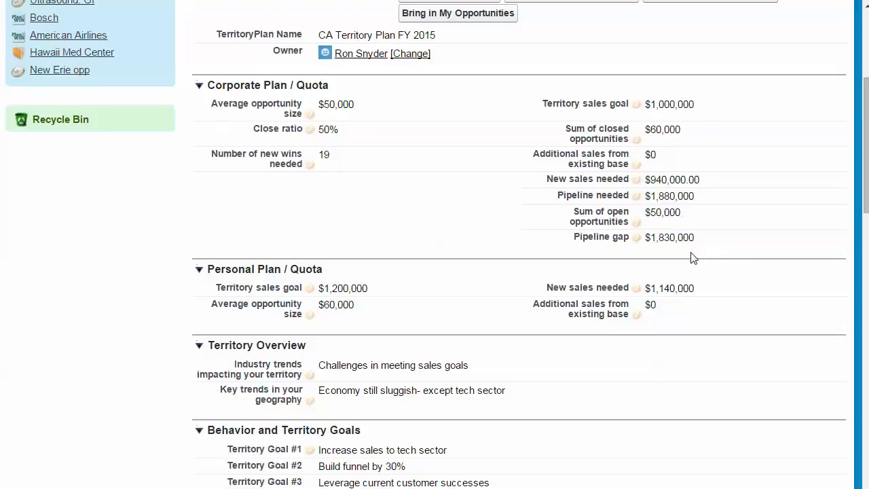
scroll(693, 254, down, 5)
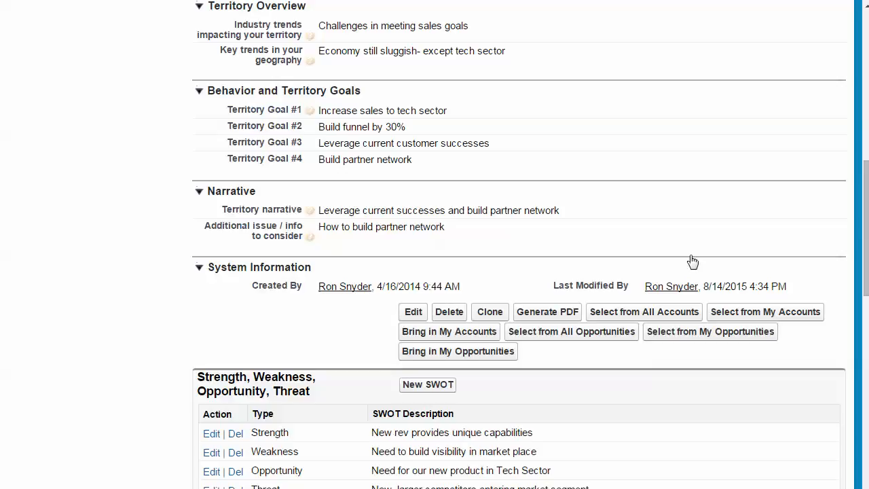
scroll(689, 260, down, 1)
scroll(722, 253, down, 2)
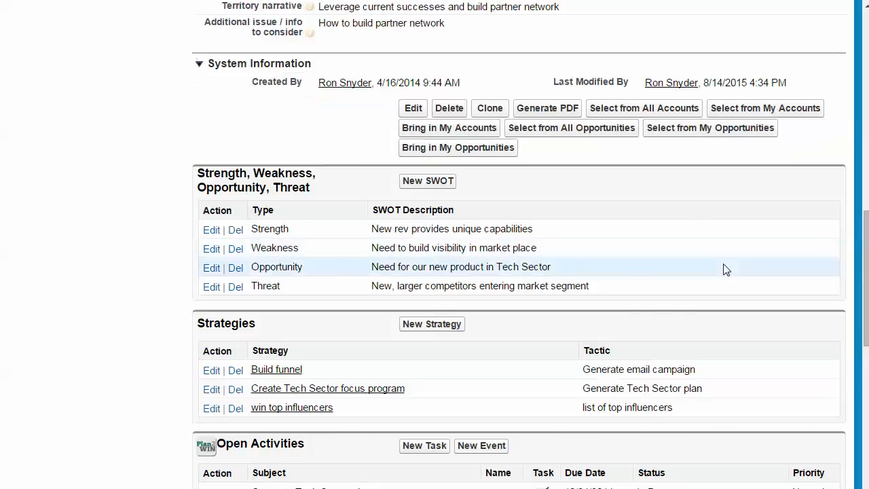
scroll(725, 269, down, 1)
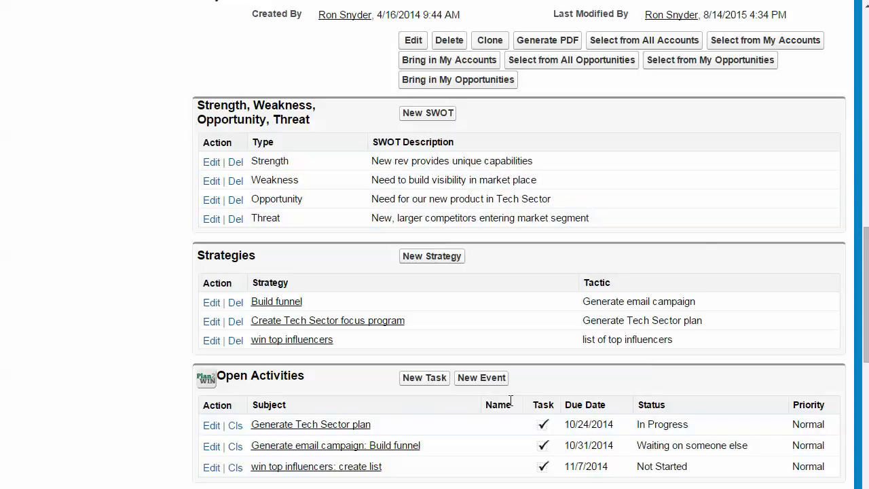
click(448, 120)
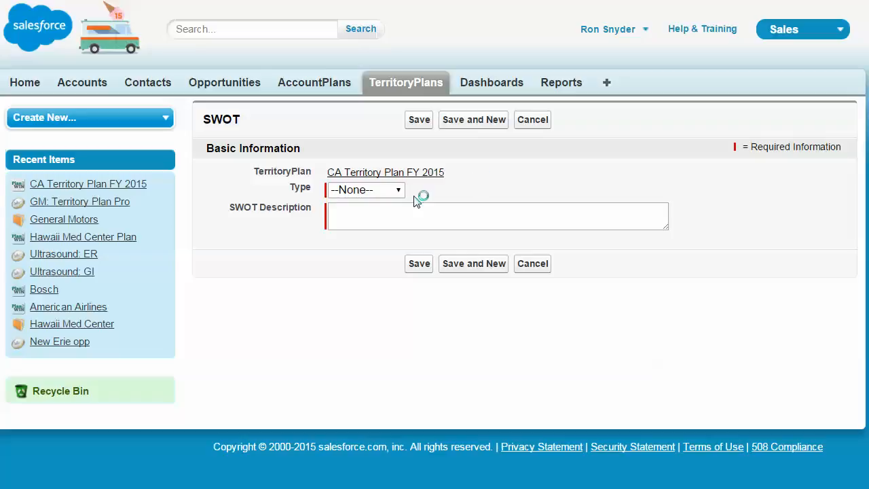
click(399, 191)
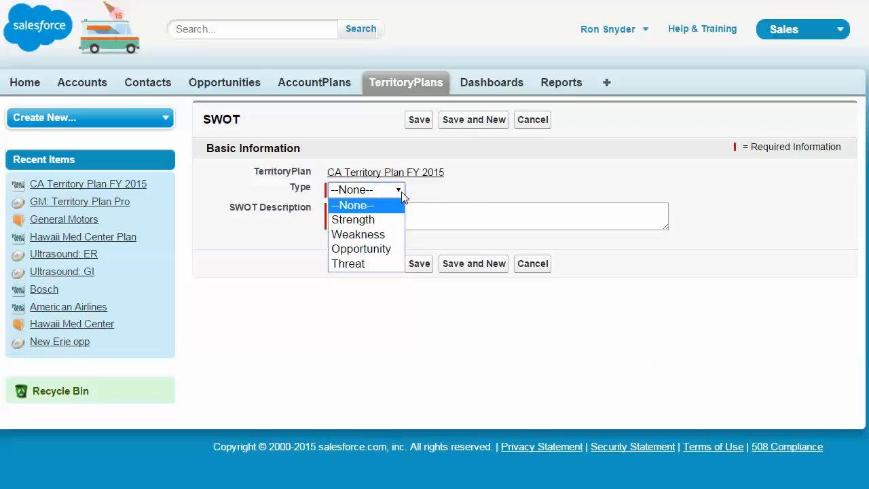
click(370, 219)
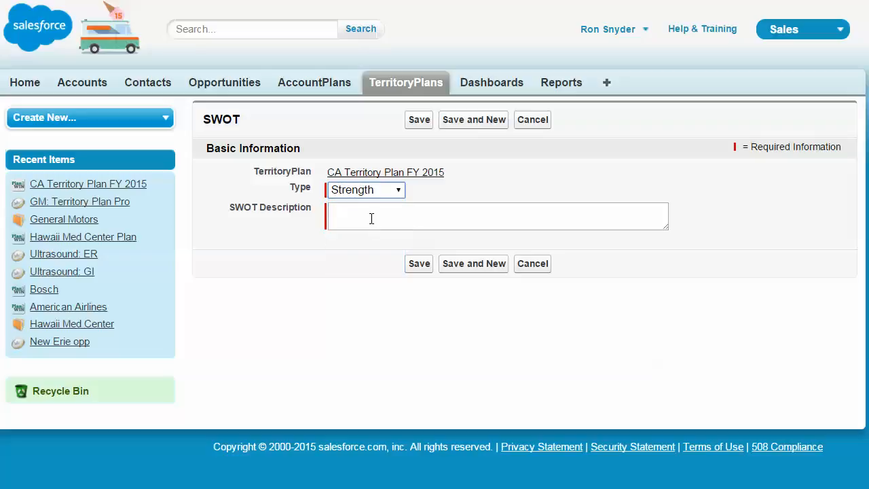
click(371, 219)
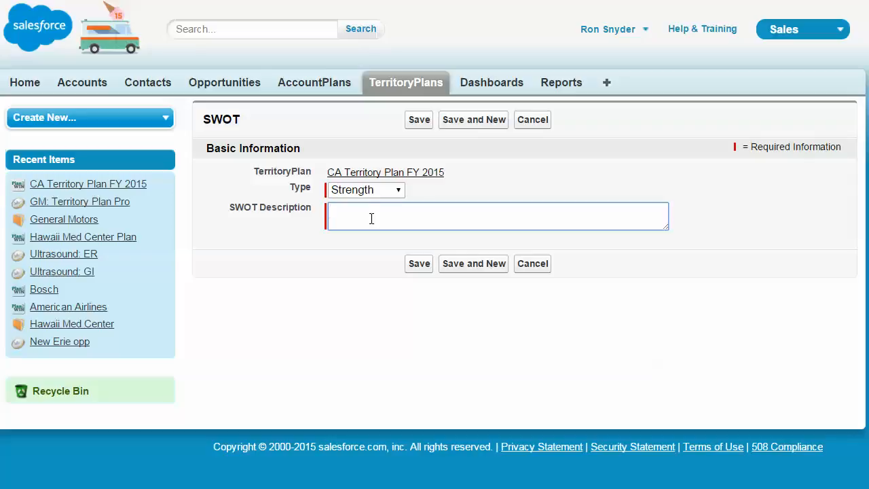
click(398, 191)
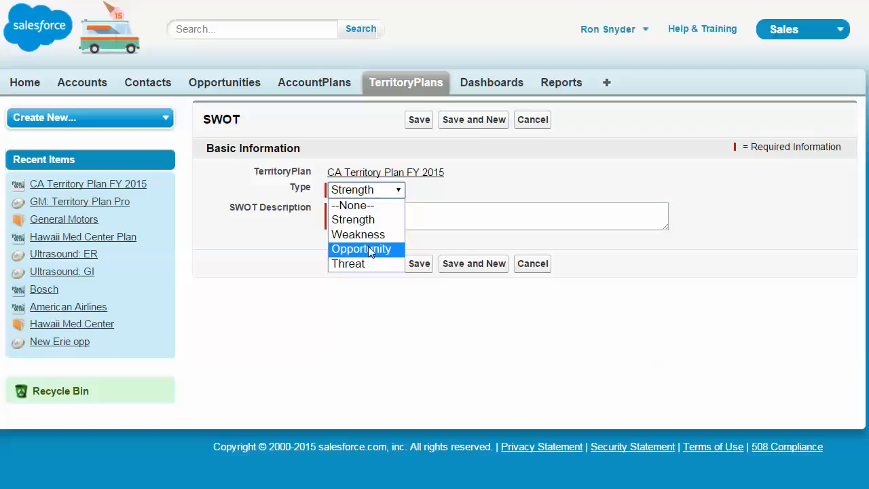
click(428, 216)
click(427, 213)
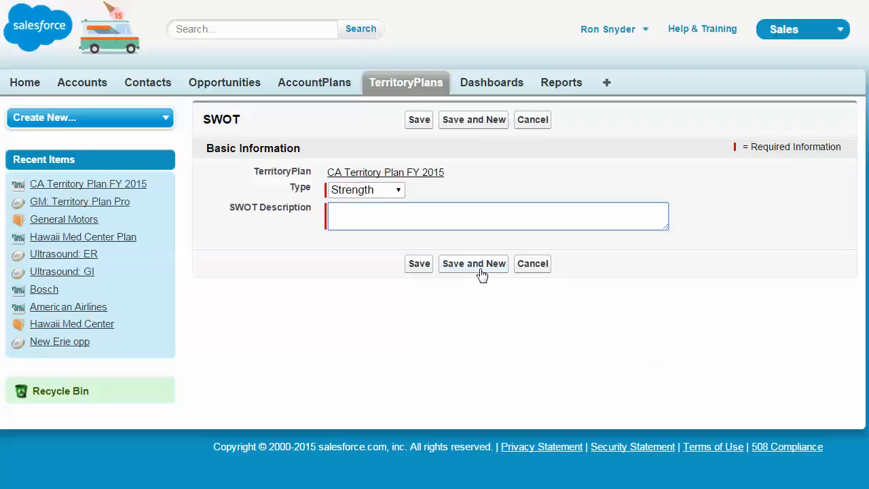
click(531, 266)
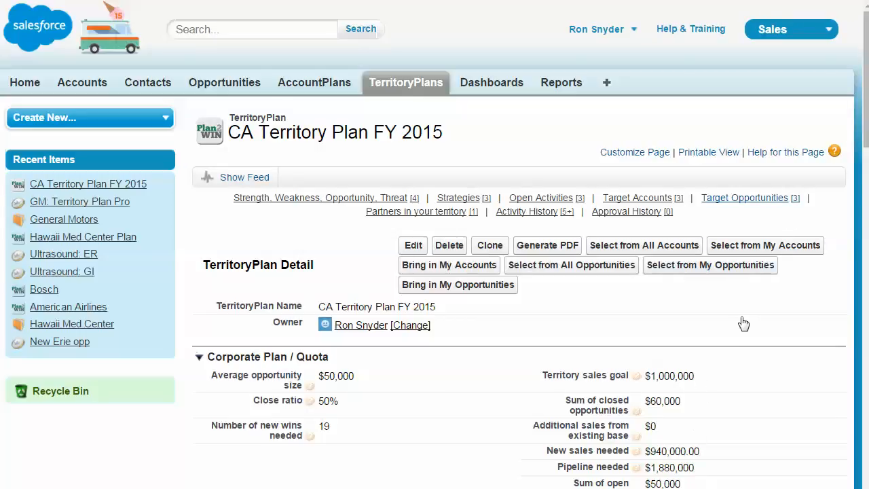
- Start a new strategy for the plan named sell new product
scroll(744, 321, down, 5)
scroll(733, 330, down, 7)
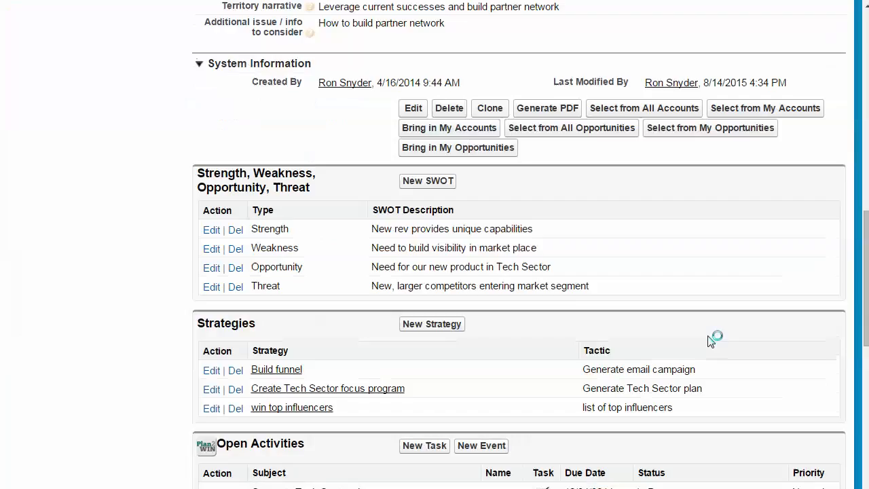
scroll(709, 341, up, 1)
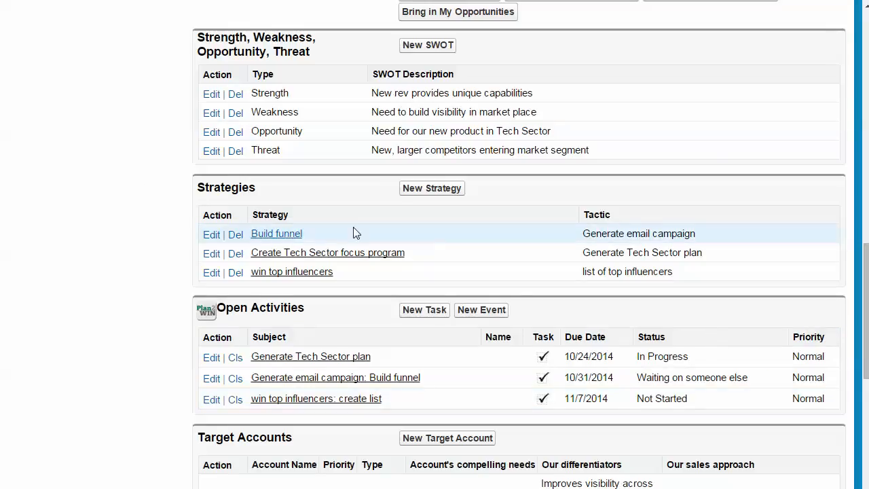
click(441, 192)
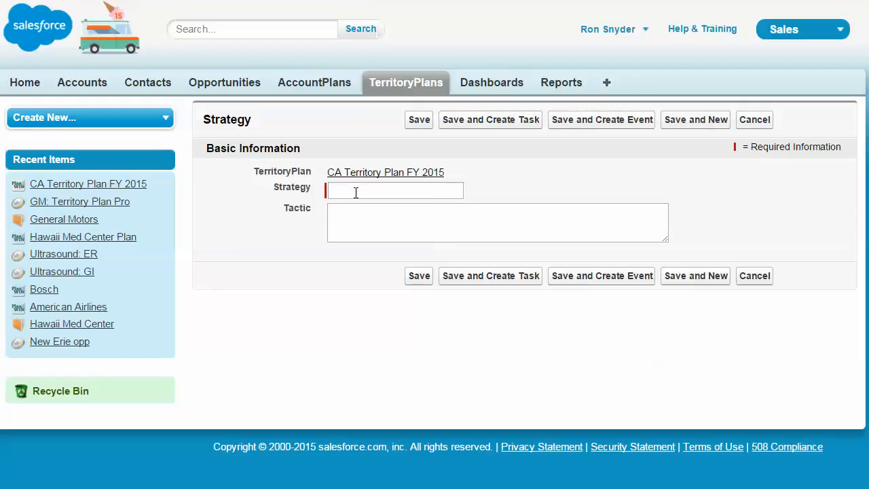
click(356, 192)
text(sell new proe)
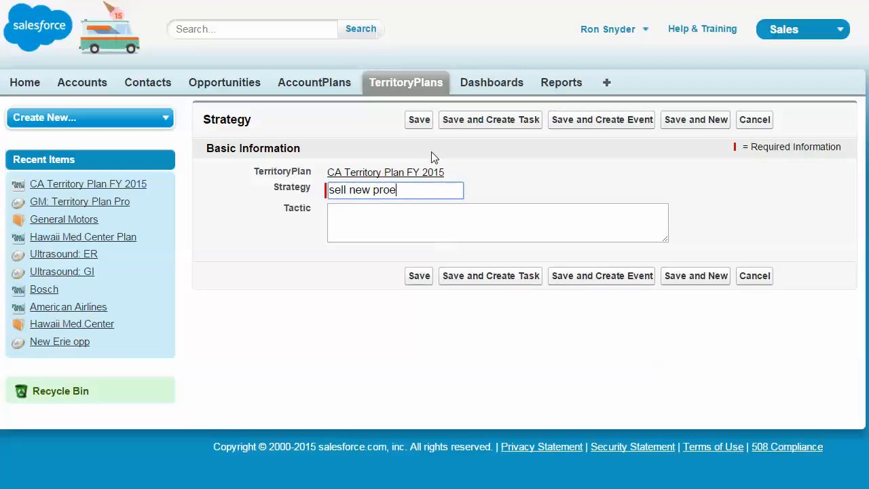
key(BackSpace)
text(duct)
- Set the strategy's tactic to ID candidates and save it while creating a follow-up task
click(433, 221)
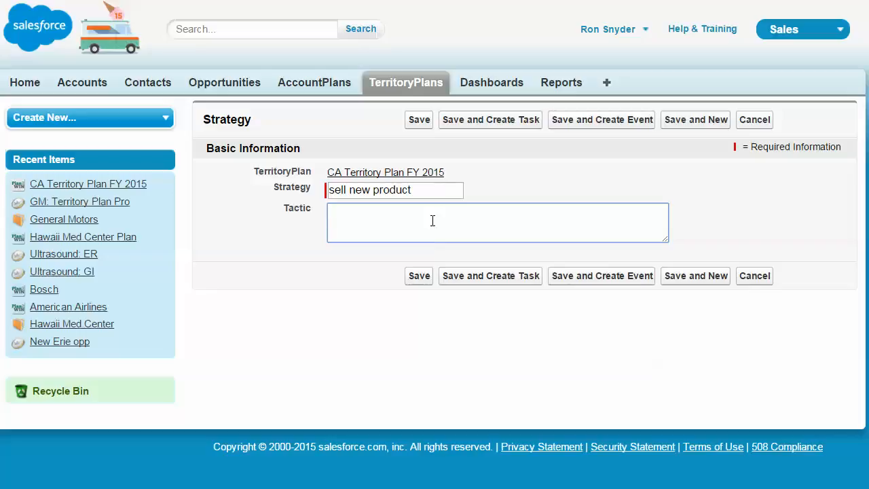
text(ID candidates)
click(491, 279)
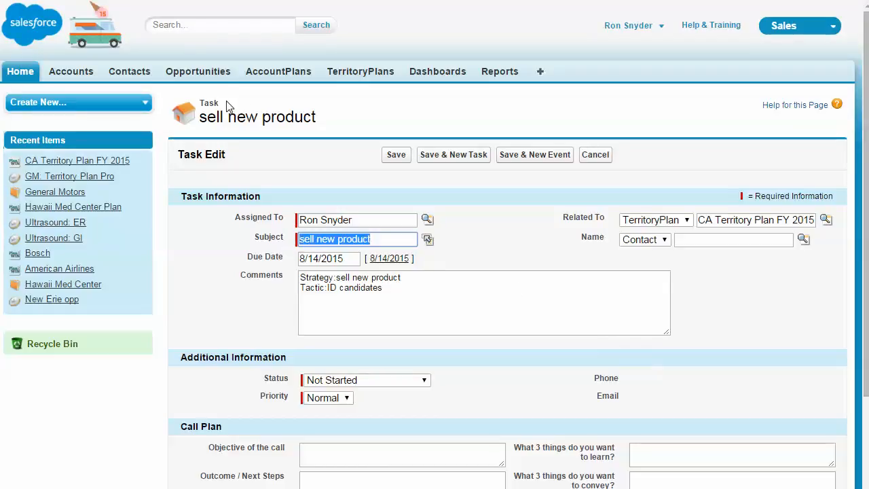
- Change the task subject to sell new product: ID candidates and save the task
click(380, 242)
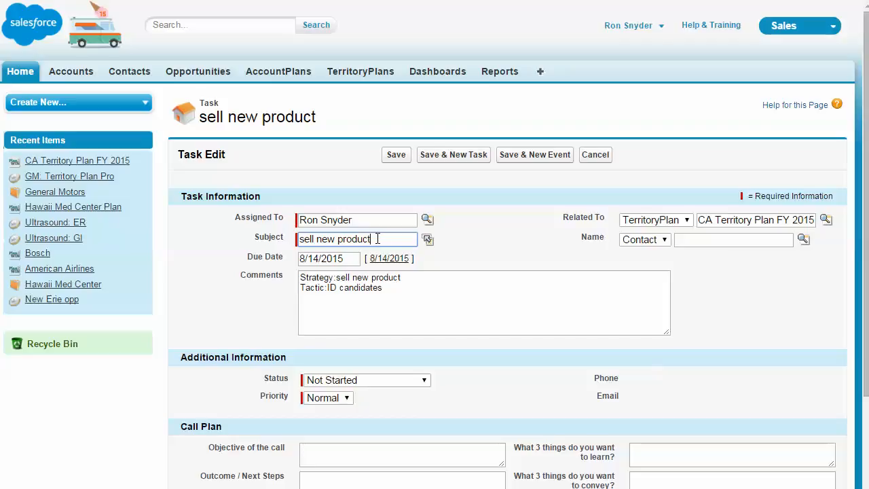
text(:)
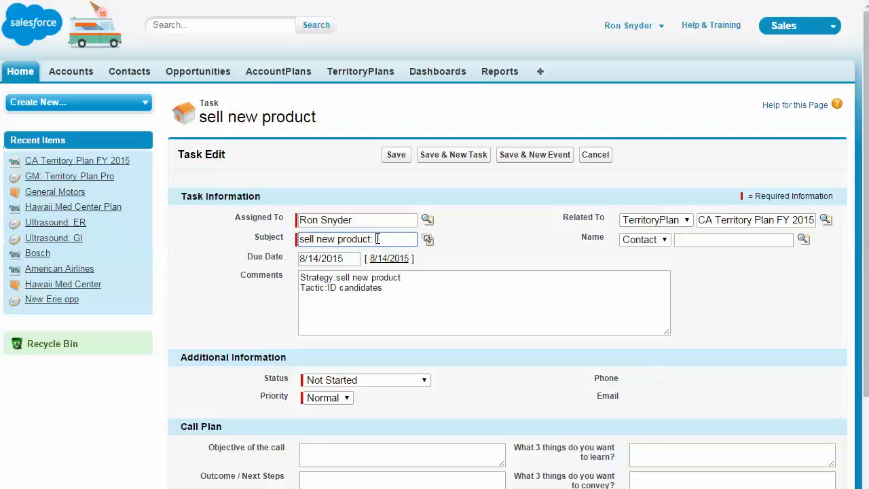
text( ID c)
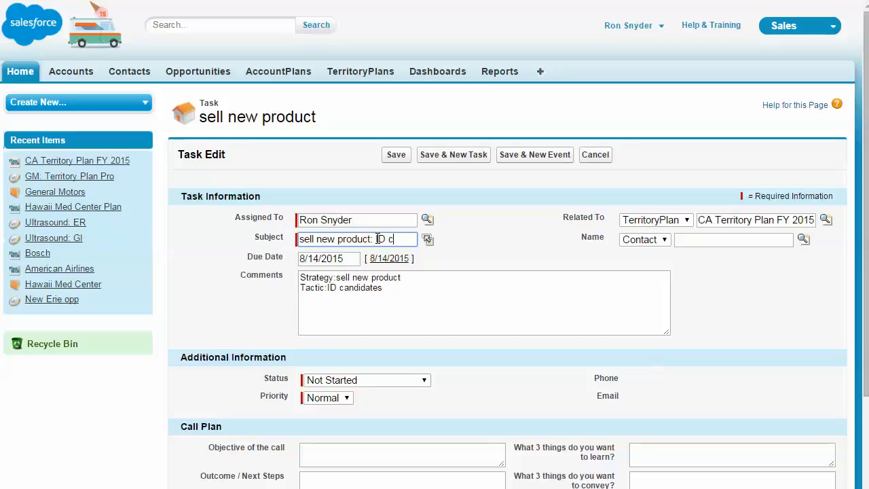
text(andidate)
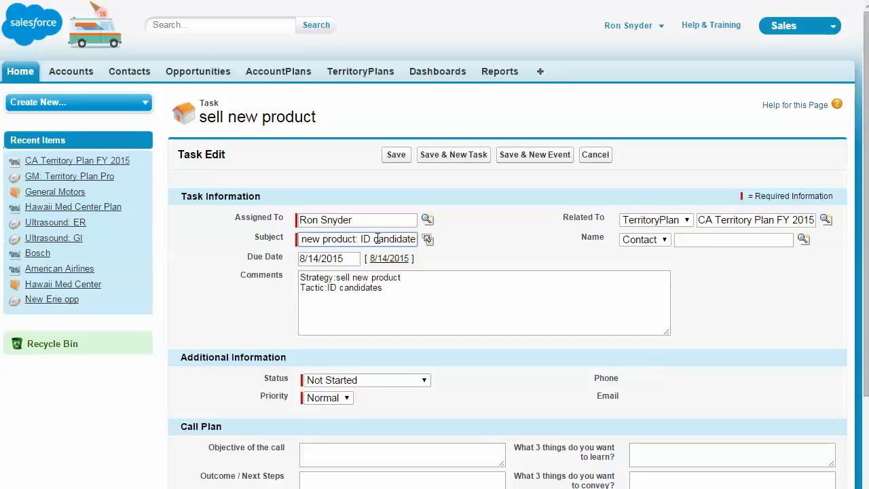
text(s)
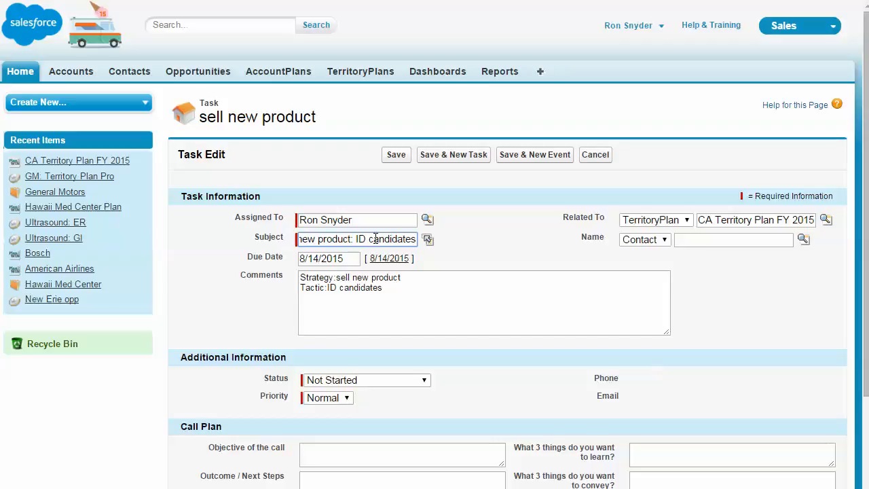
key(Home)
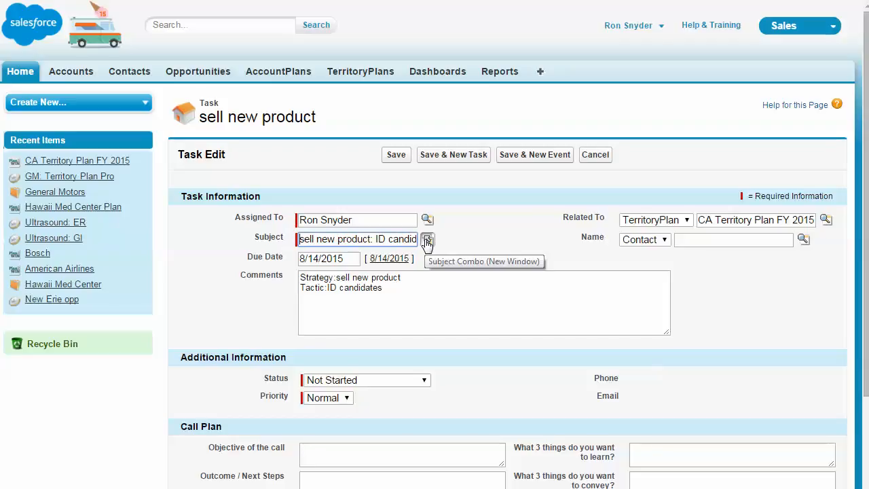
key(End)
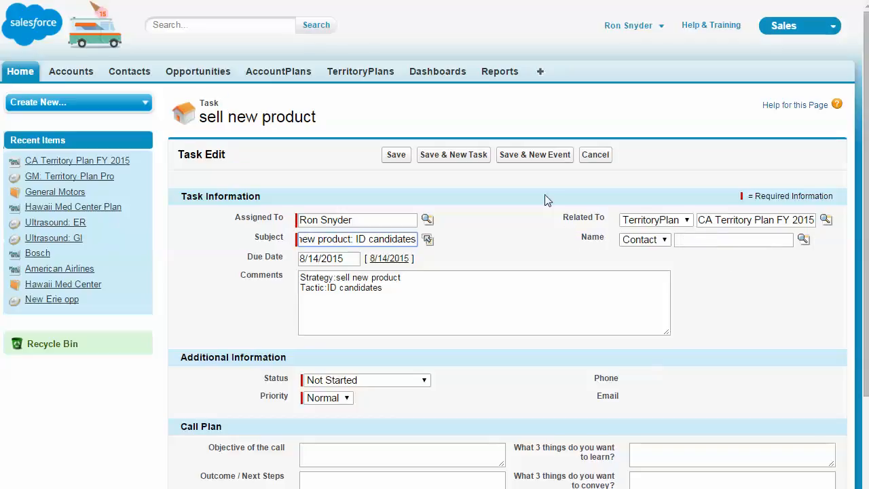
click(396, 157)
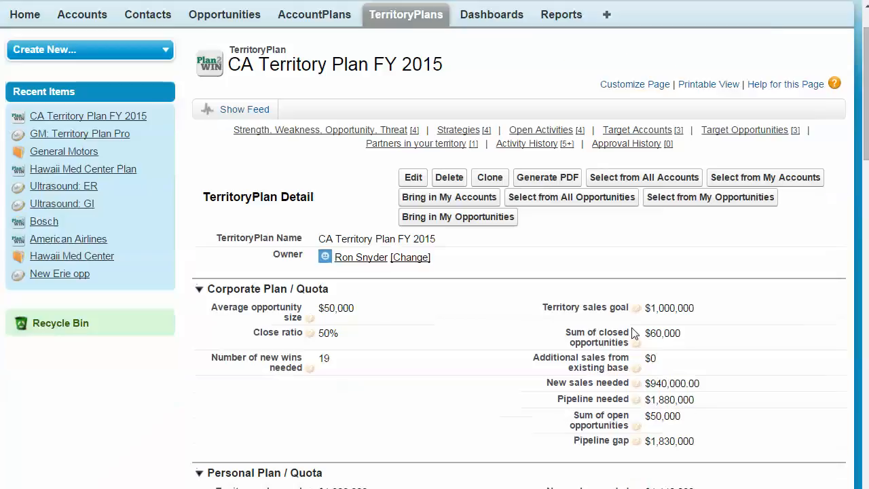
- Review the plan's strategies and open activities lists
scroll(633, 332, down, 8)
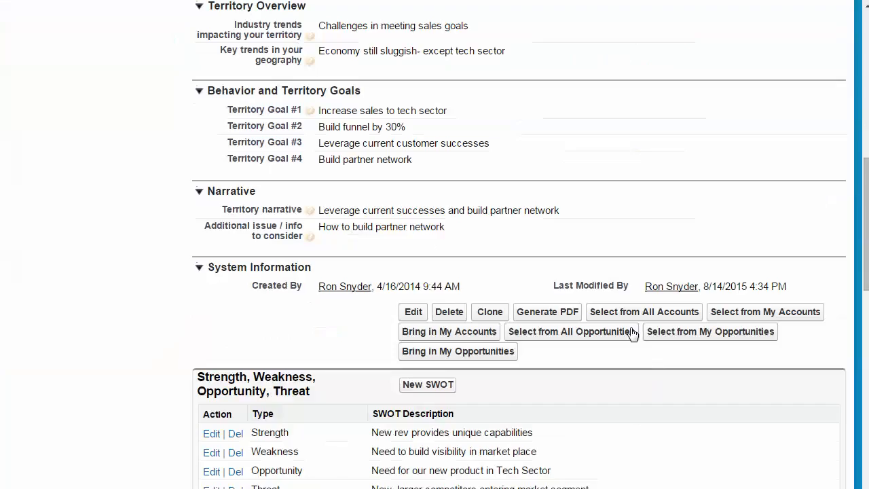
scroll(633, 333, down, 6)
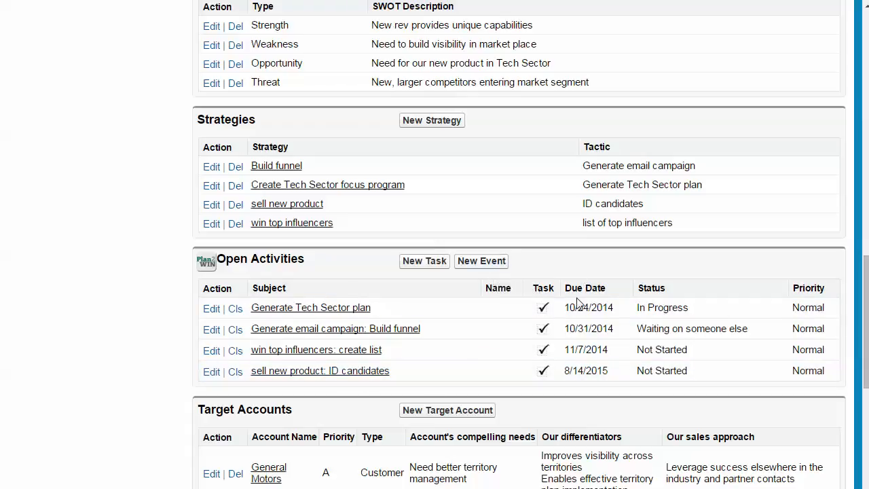
scroll(592, 350, down, 3)
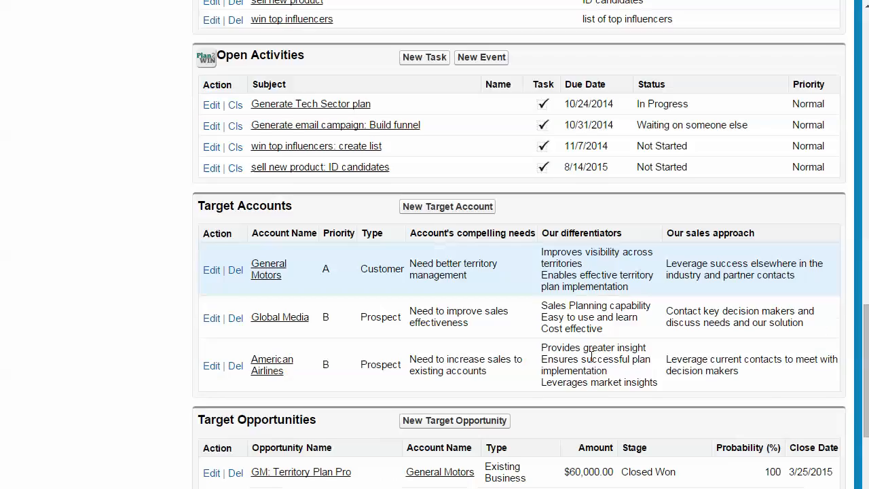
- Select target accounts for the plan from all accounts, filtering the list by general, and save with General Motors checked
scroll(592, 355, down, 1)
scroll(592, 361, down, 1)
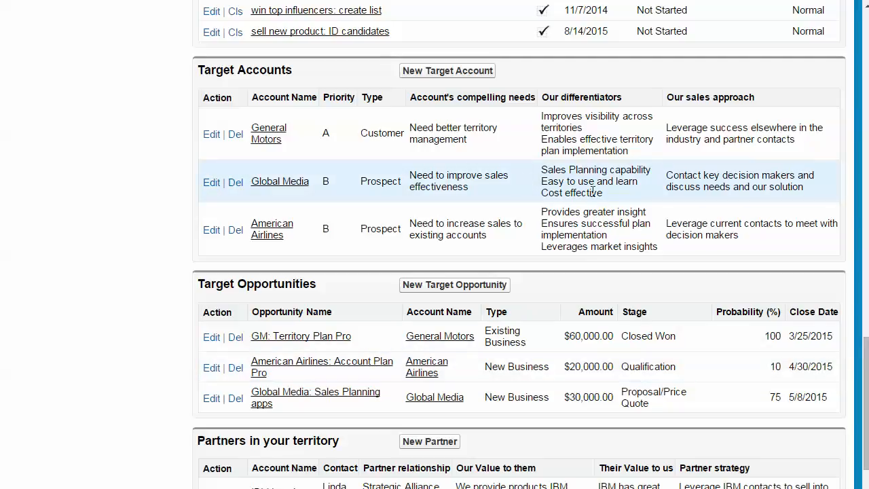
scroll(633, 214, up, 3)
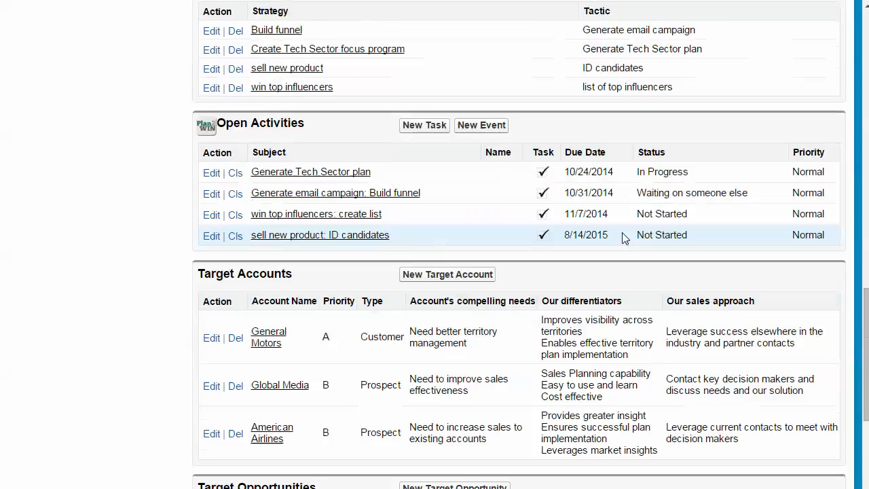
scroll(621, 241, up, 3)
scroll(616, 243, up, 2)
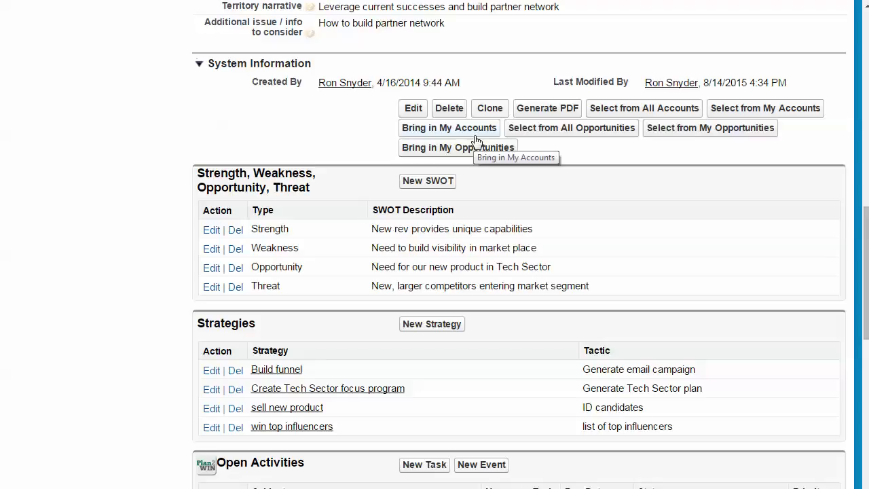
click(646, 112)
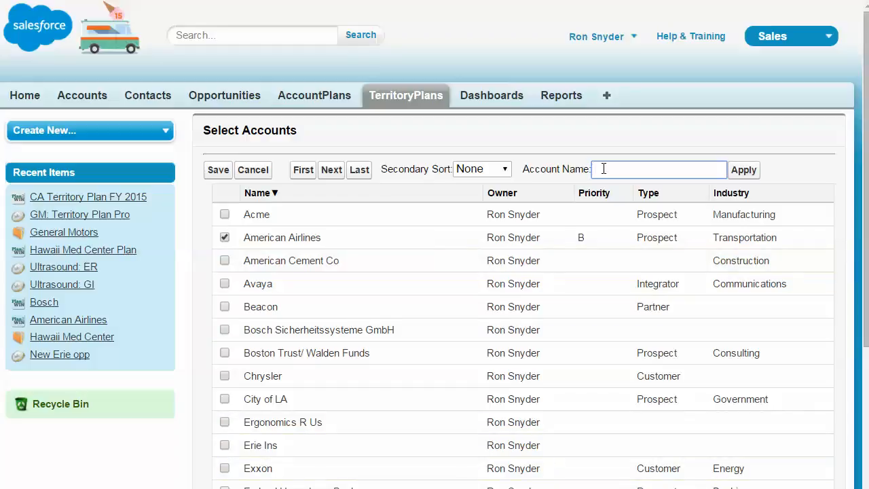
text(general)
key(Return)
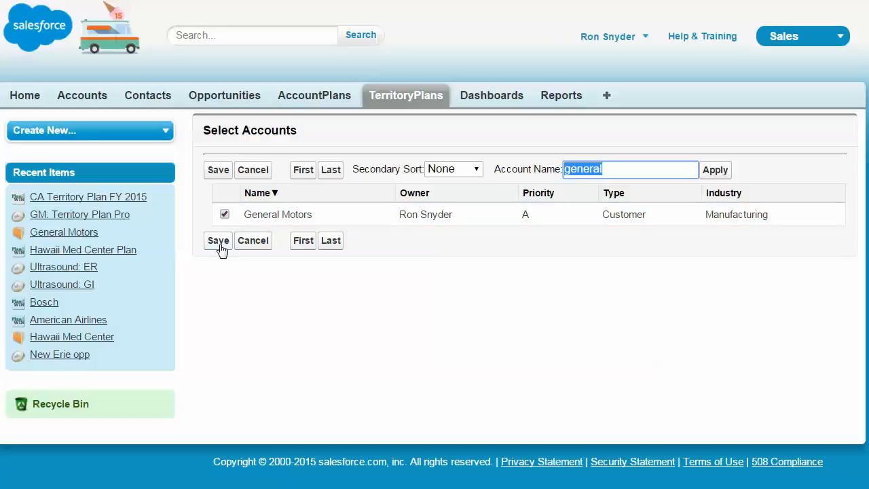
click(250, 243)
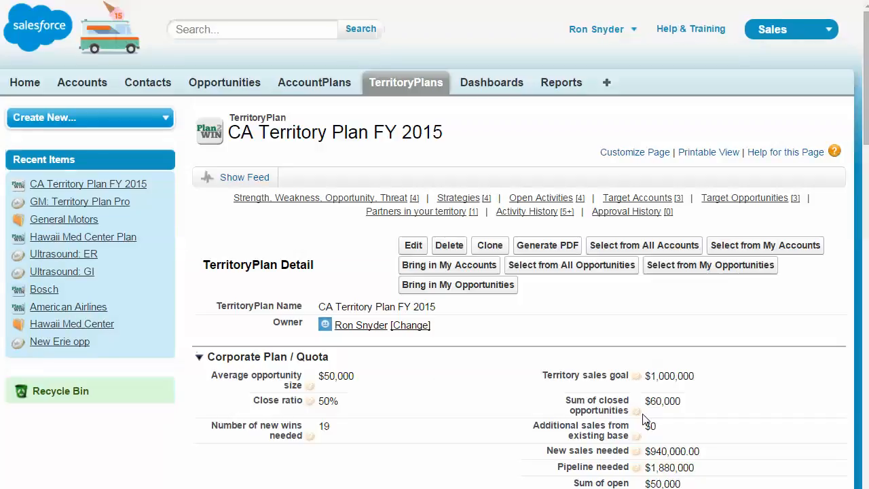
- Review the General Motors target account's strategy and partner fields
scroll(613, 316, down, 2)
scroll(614, 328, down, 10)
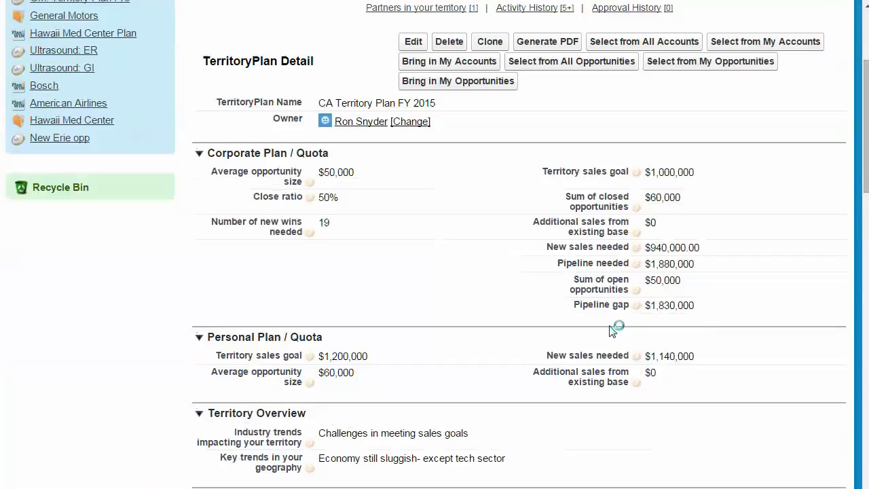
scroll(596, 339, down, 2)
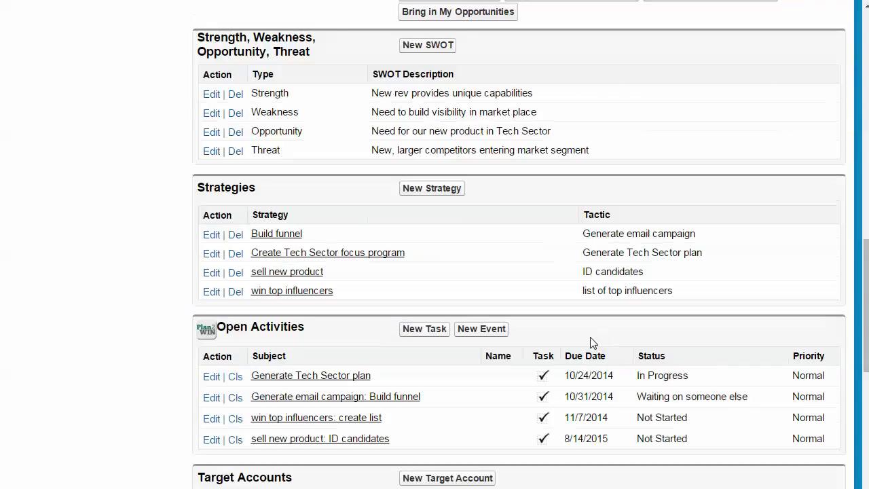
scroll(590, 344, down, 1)
scroll(588, 345, down, 3)
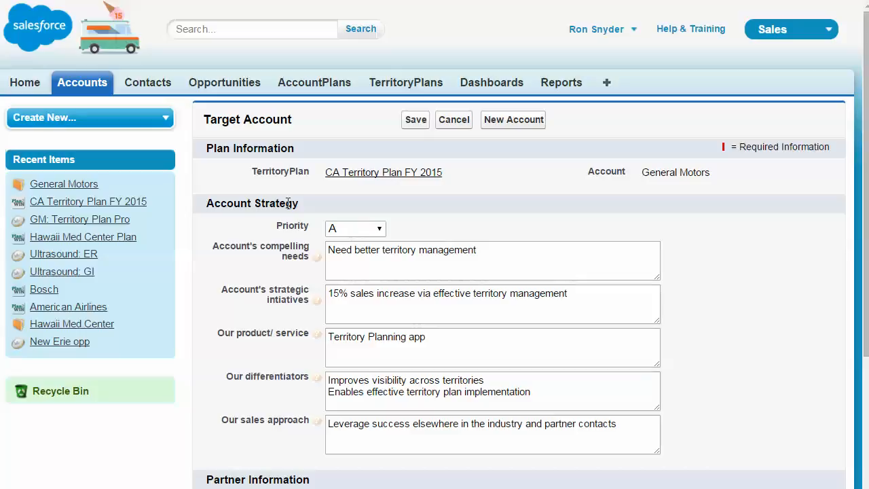
click(382, 234)
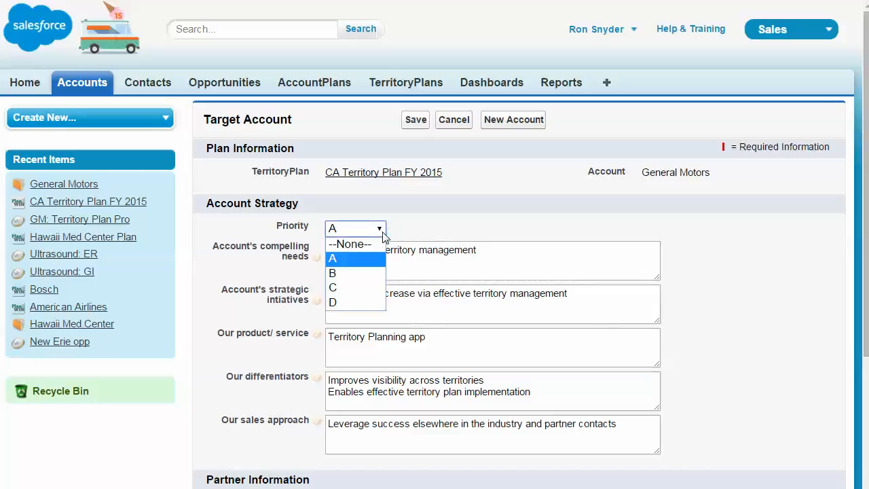
click(454, 229)
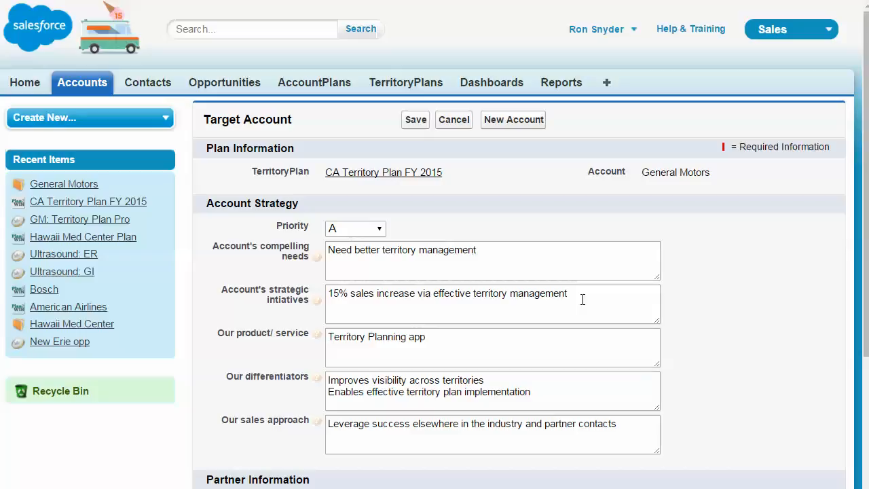
mouse_move(318, 301)
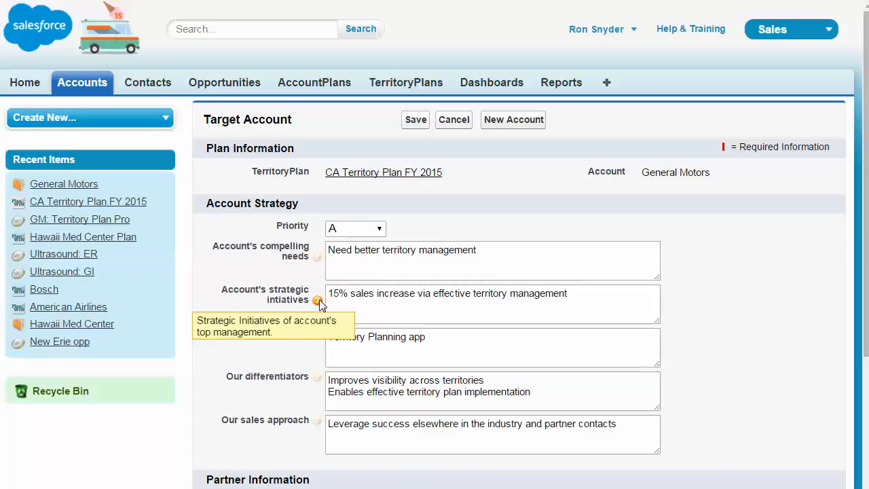
click(463, 333)
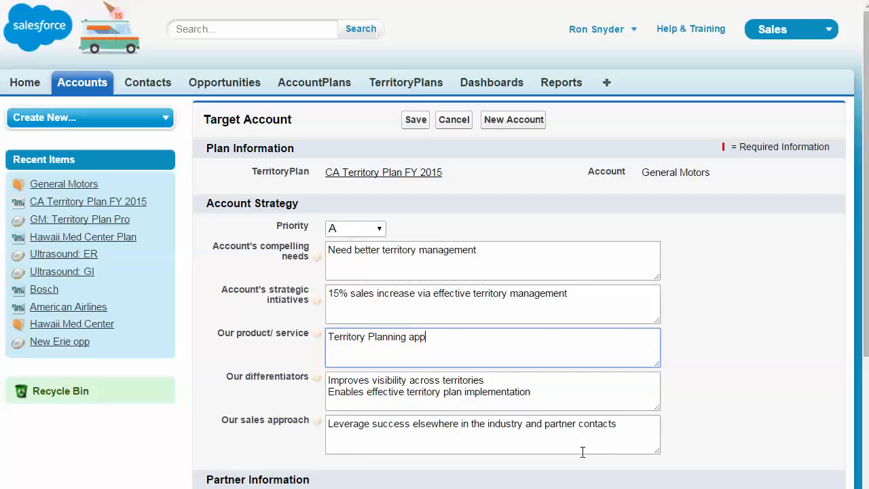
click(819, 353)
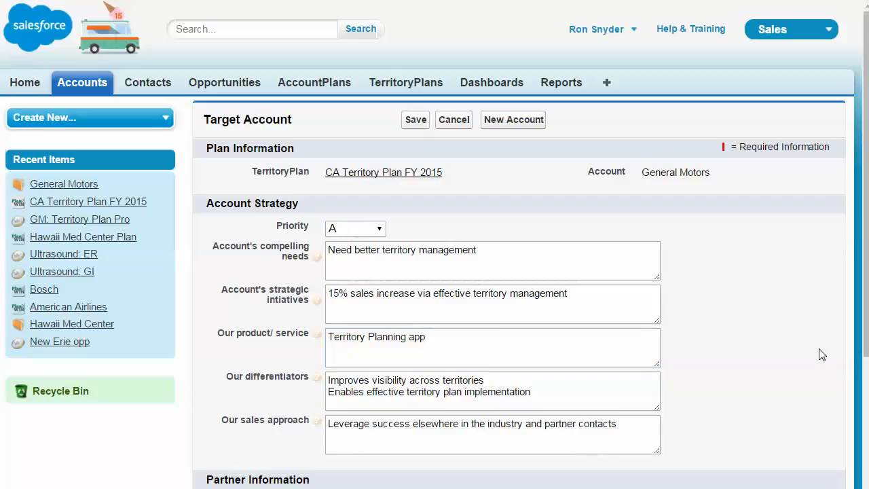
scroll(819, 353, down, 3)
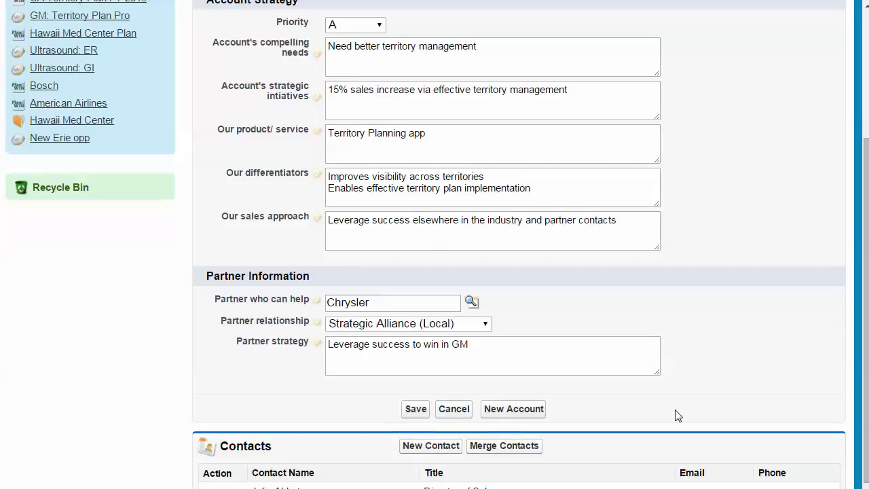
scroll(675, 413, down, 3)
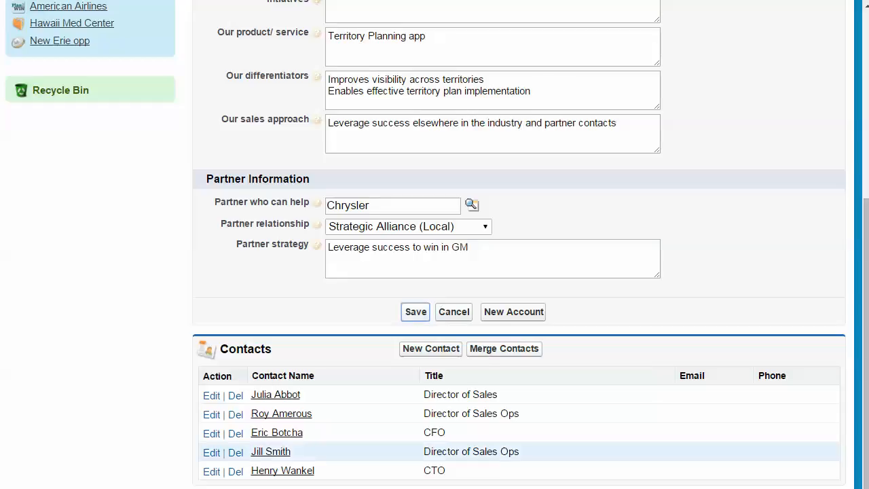
scroll(268, 271, down, 10)
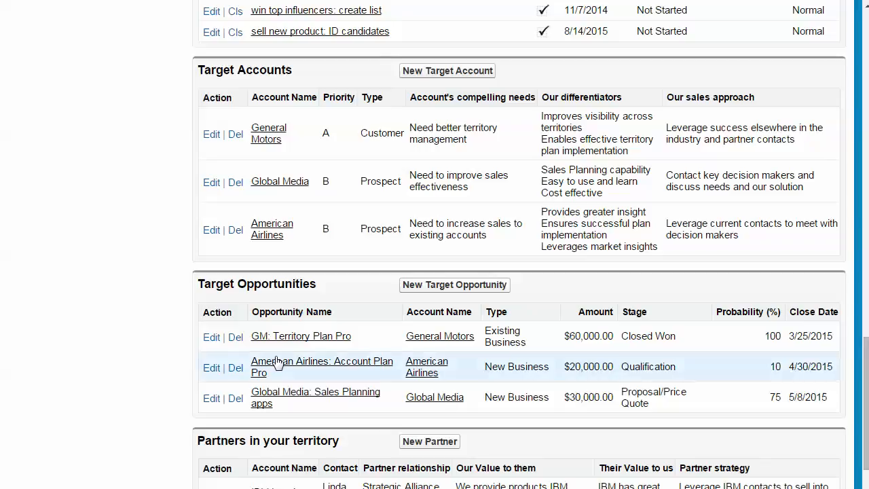
- Review the plan's target accounts, target opportunities and partners lists
click(324, 336)
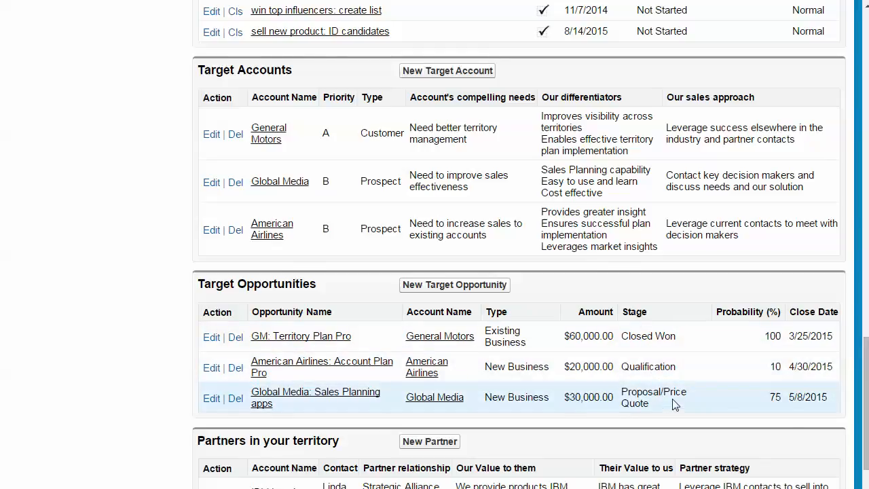
scroll(676, 434, up, 9)
scroll(684, 398, up, 10)
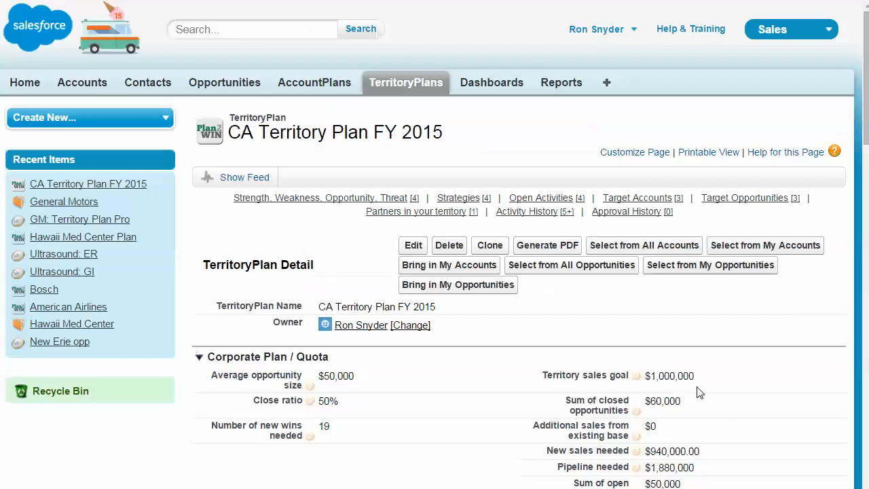
scroll(720, 408, down, 2)
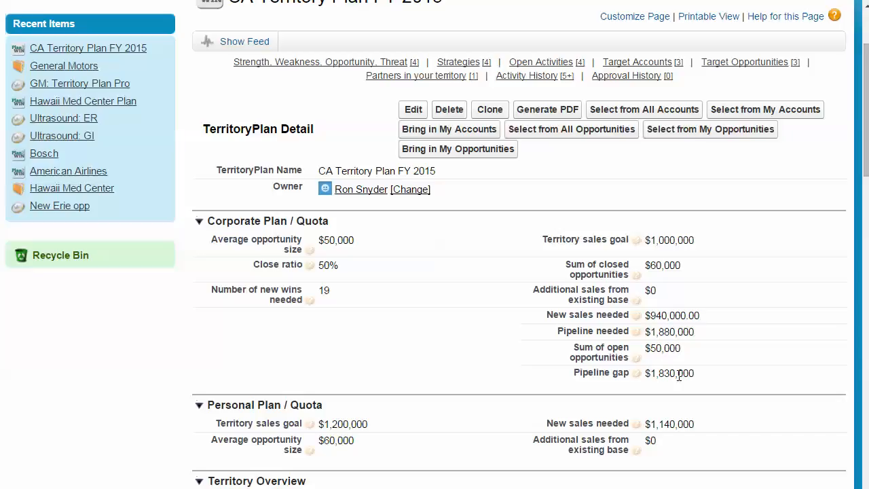
scroll(756, 381, down, 15)
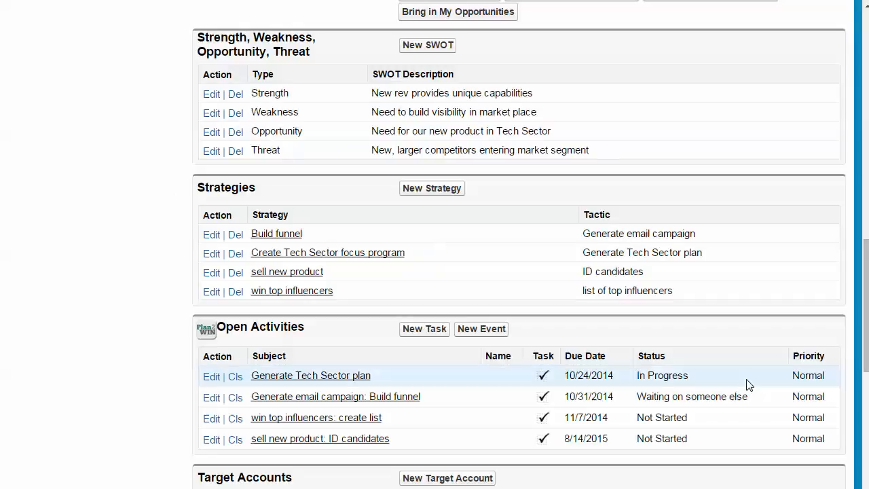
scroll(748, 385, down, 7)
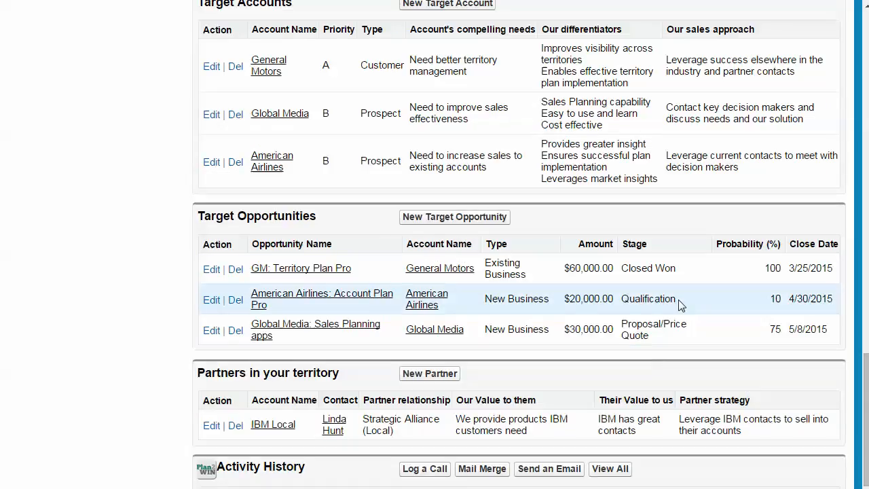
scroll(679, 305, up, 7)
scroll(679, 305, up, 2)
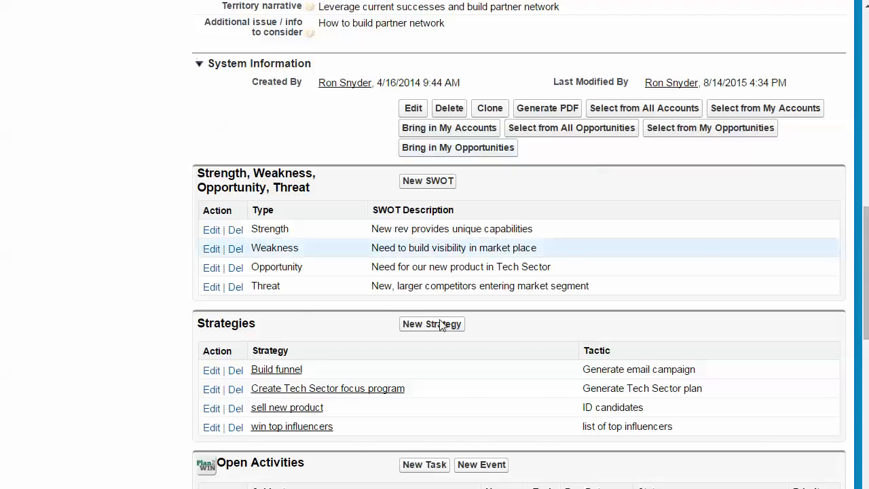
scroll(452, 340, down, 7)
scroll(462, 358, down, 2)
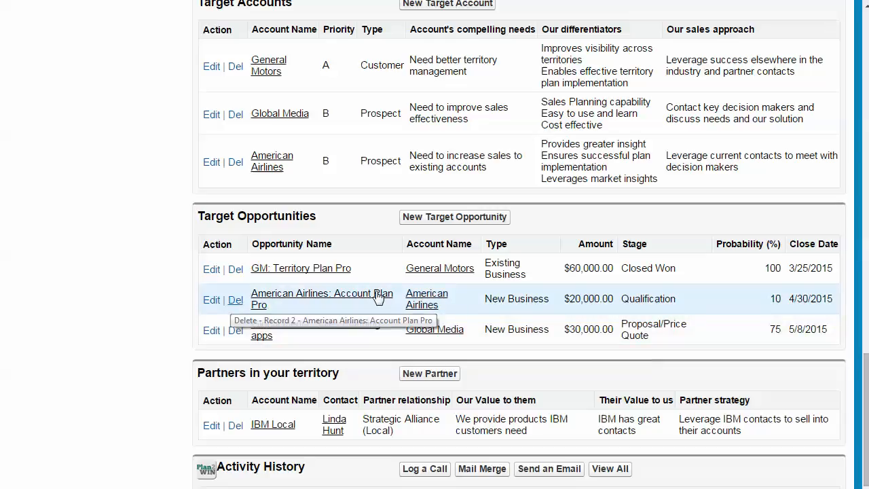
scroll(624, 319, up, 8)
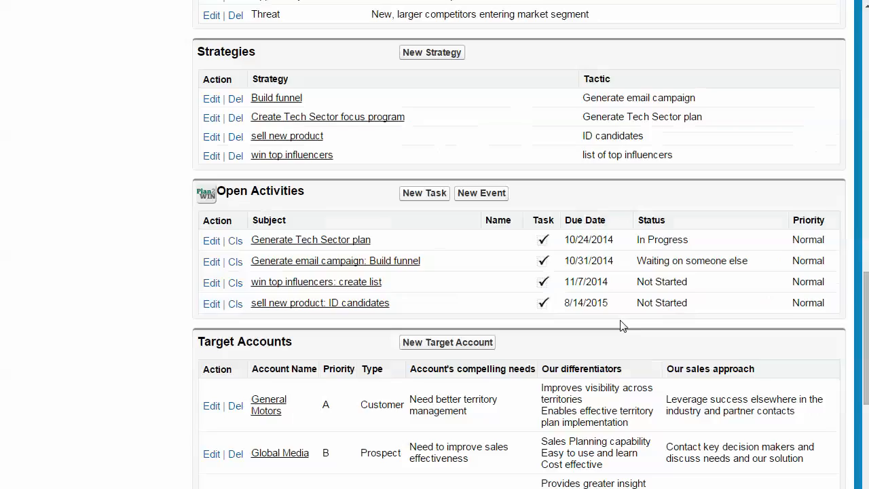
scroll(622, 325, up, 1)
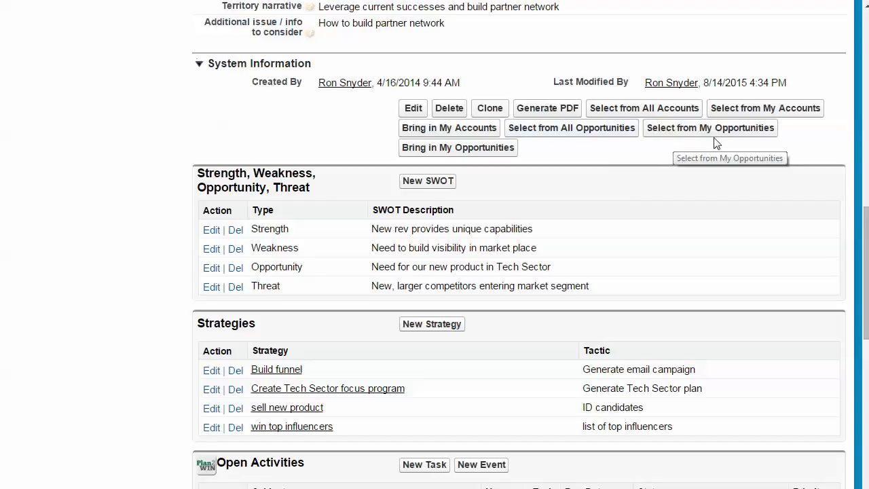
- Add Avaya Territory Plan Pro and Boston Trust & Walden Funds to the plan's target opportunities from all opportunities, filtering by boston
click(615, 134)
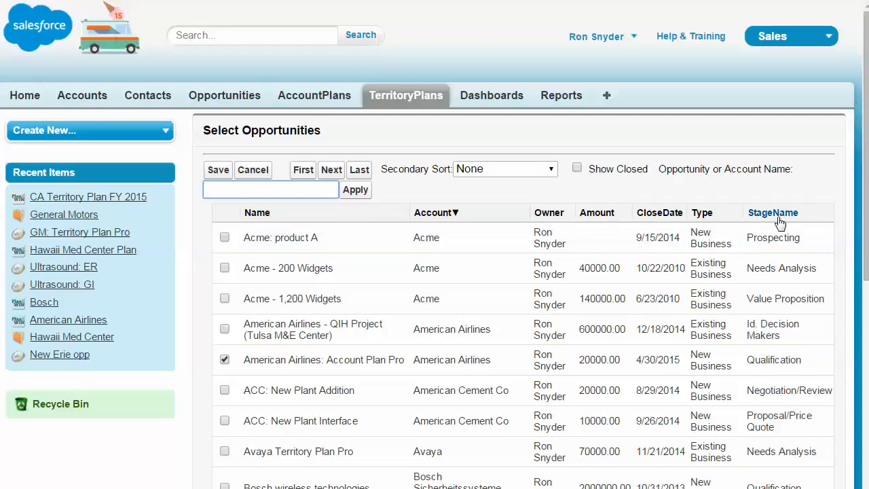
click(226, 451)
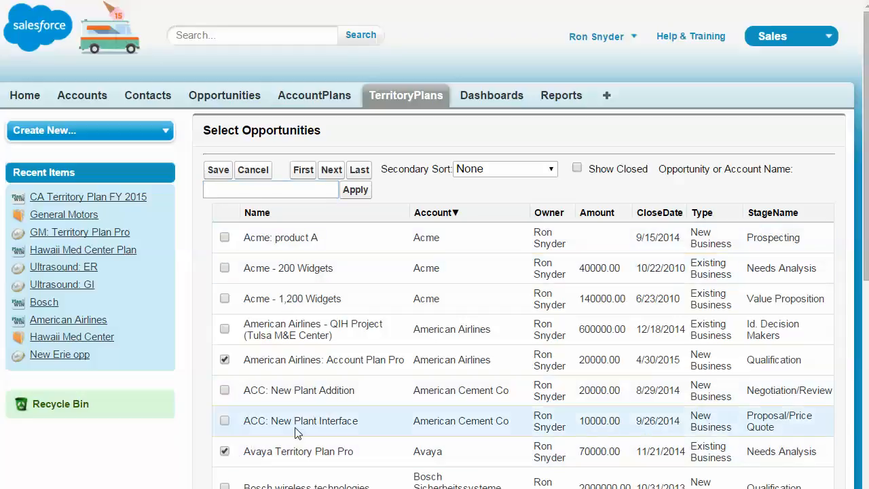
click(255, 191)
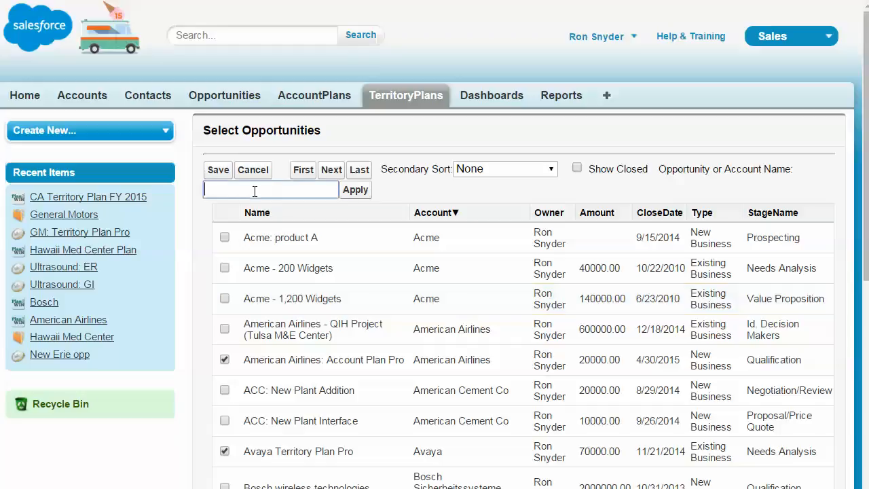
text(boston)
key(Return)
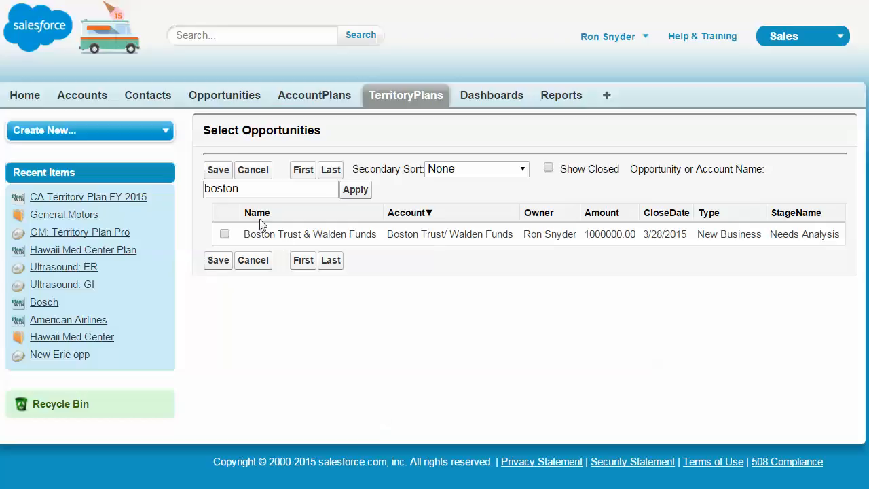
click(225, 234)
click(220, 260)
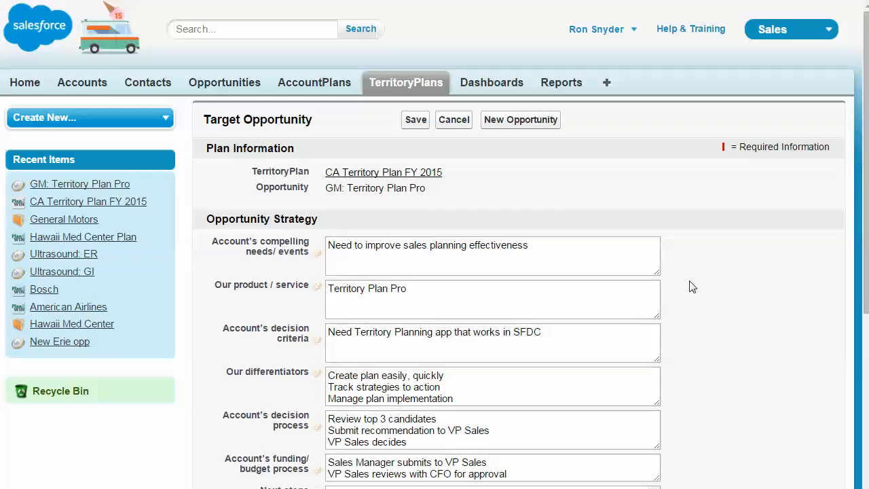
- Review the GM: Territory Plan Pro target opportunity's strategy fields and contact roles
scroll(717, 329, down, 2)
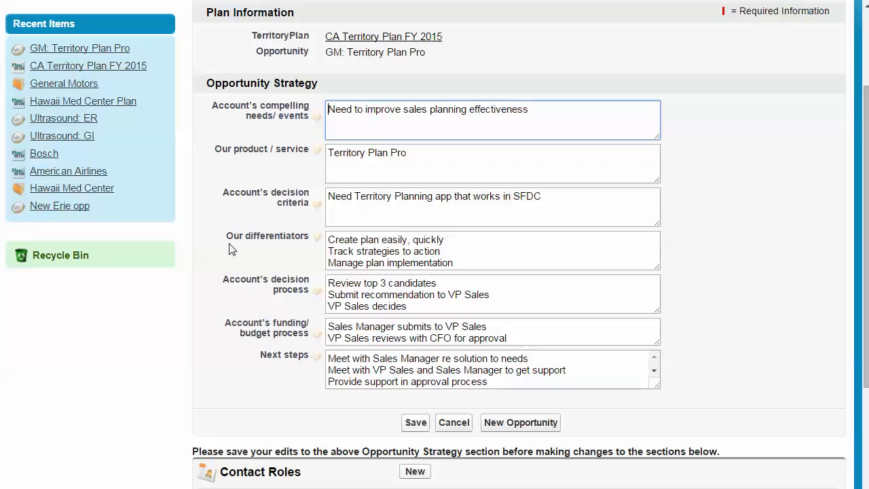
drag(462, 264, 323, 242)
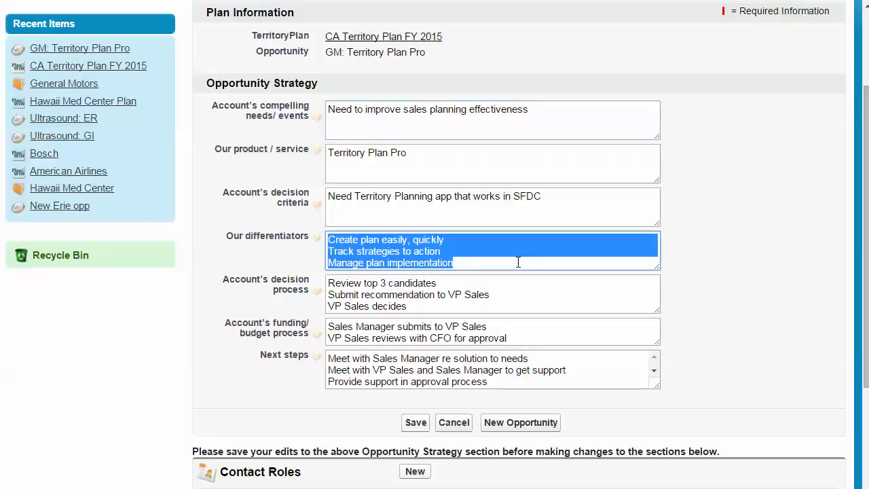
click(468, 206)
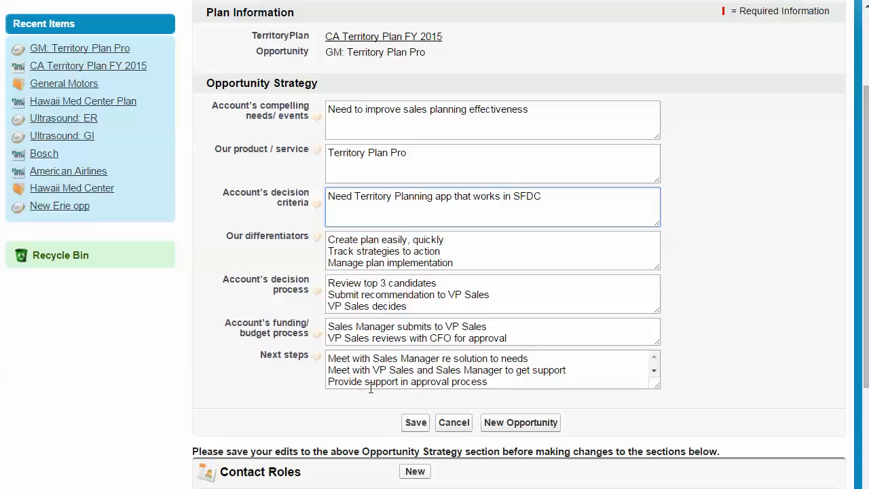
click(704, 355)
scroll(703, 355, down, 3)
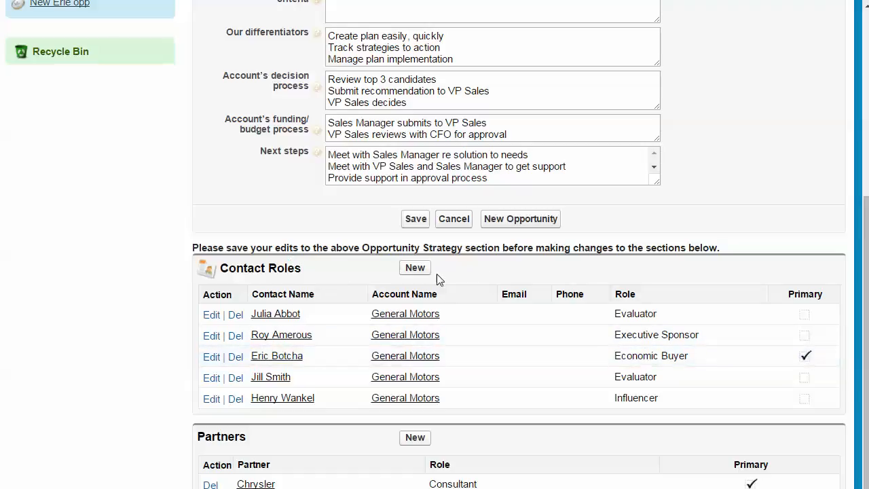
- Review the GM: Territory Plan Pro contact roles and the available role options in the contact roles editor
click(417, 269)
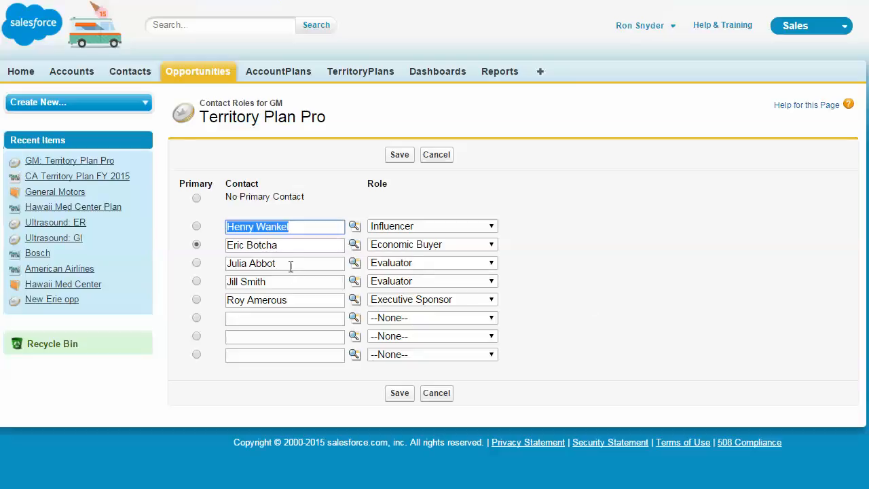
click(467, 248)
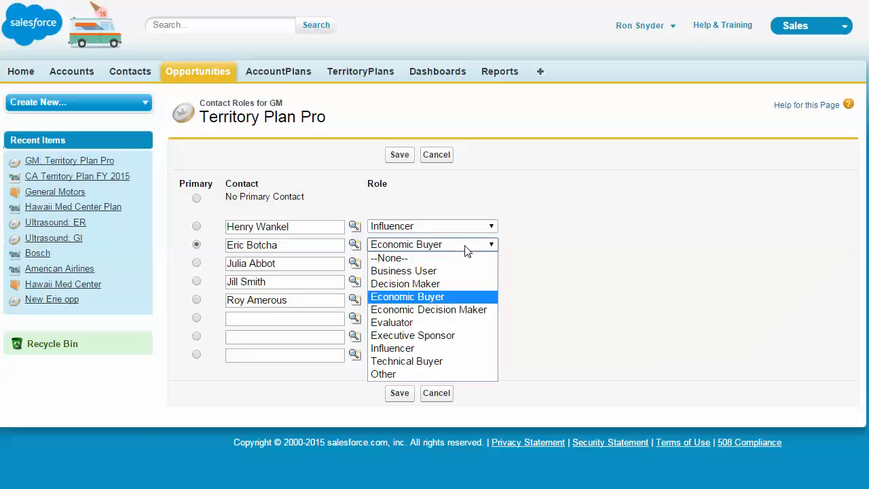
click(466, 250)
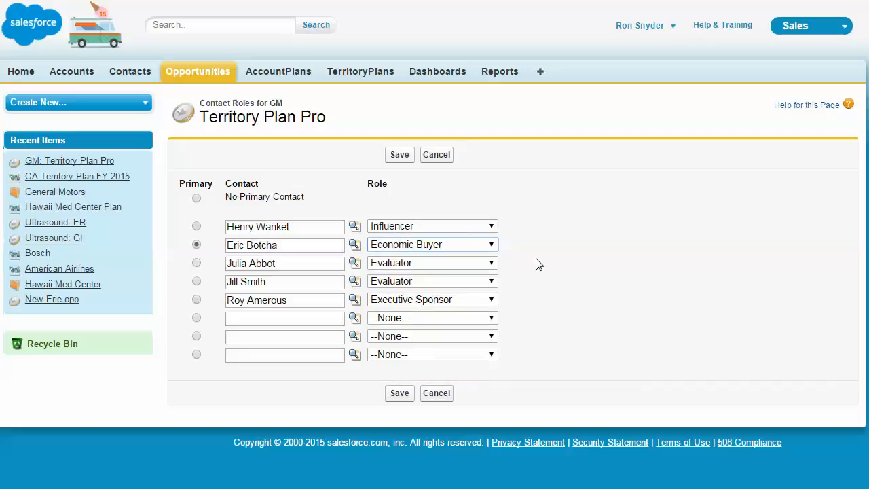
click(456, 266)
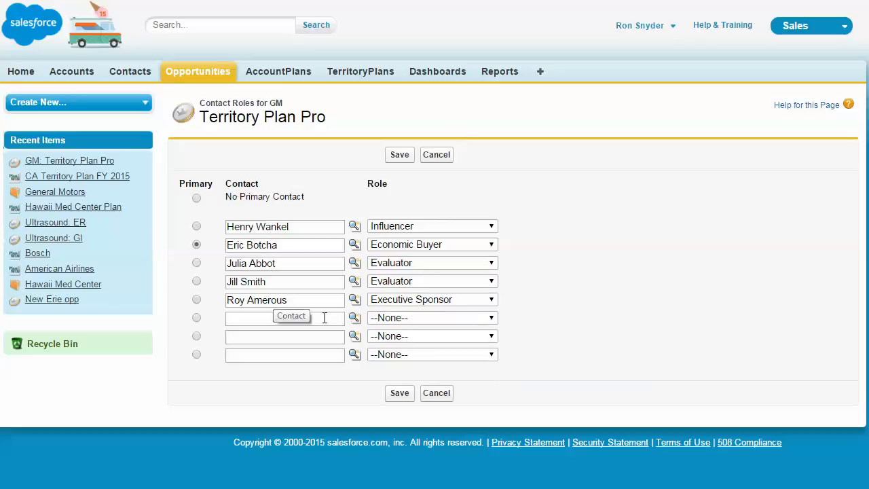
click(398, 393)
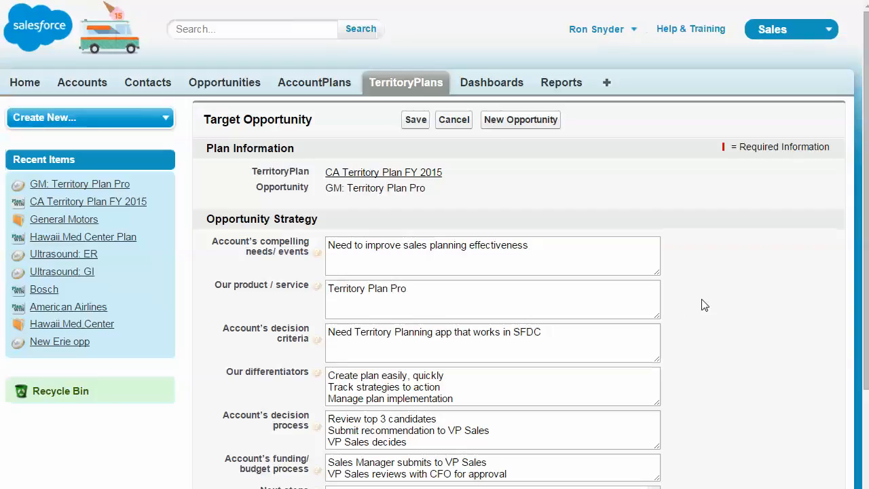
- Save the GM: Territory Plan Pro target opportunity and return to the plan's related lists
scroll(696, 323, down, 2)
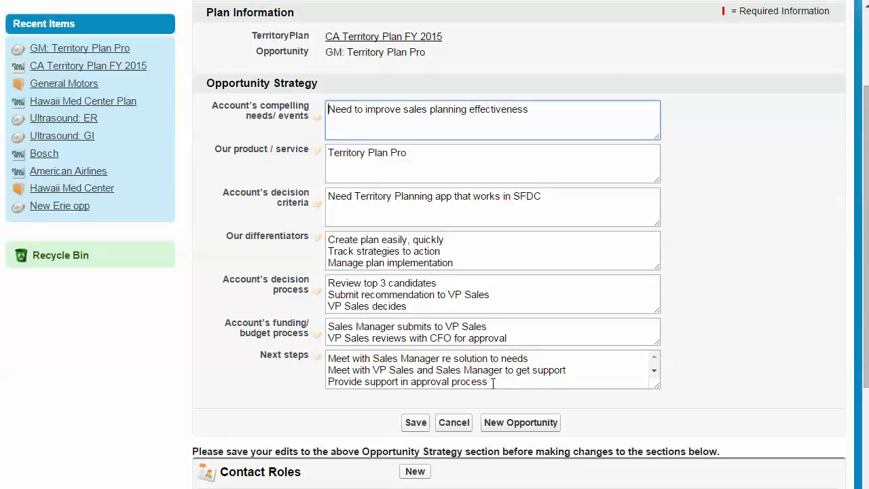
click(416, 422)
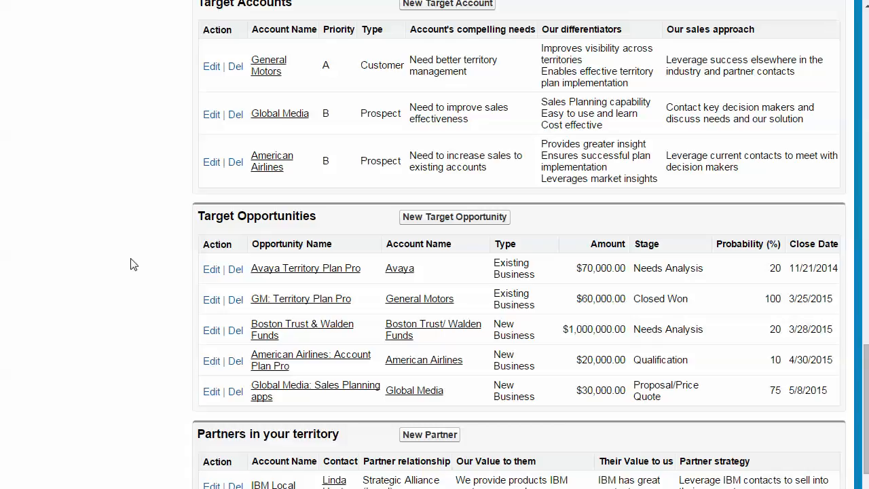
scroll(179, 299, down, 2)
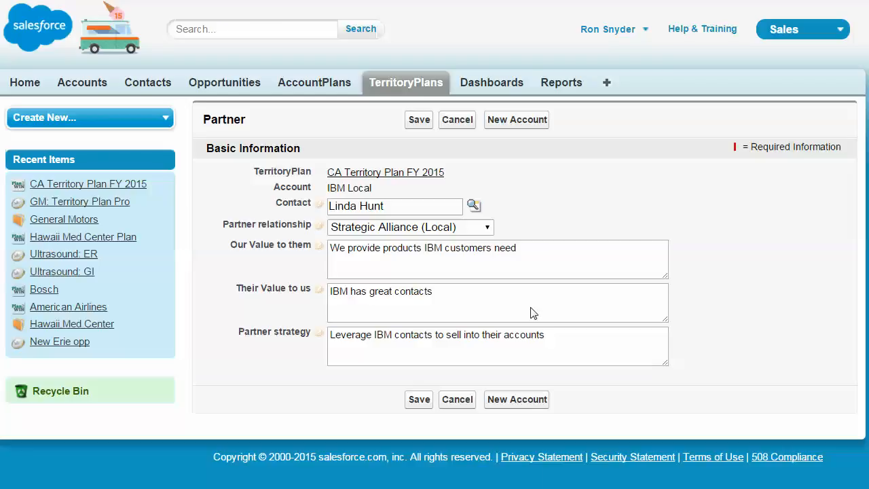
- Review the IBM Local partner record's contact, partner relationship options and strategy fields, then close it
triple_click(352, 206)
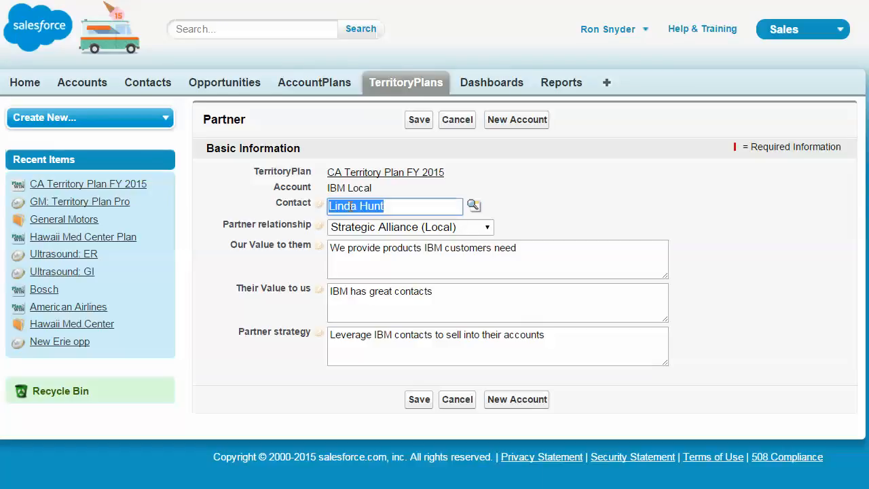
click(421, 231)
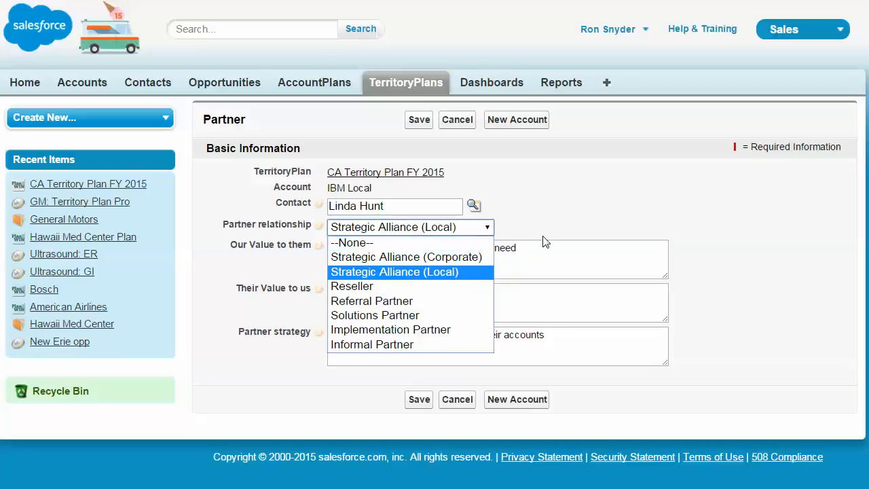
click(578, 214)
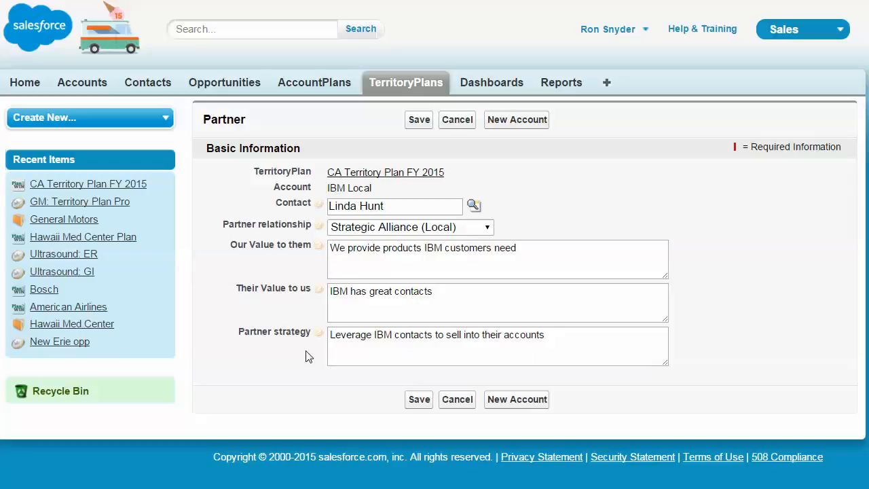
click(463, 402)
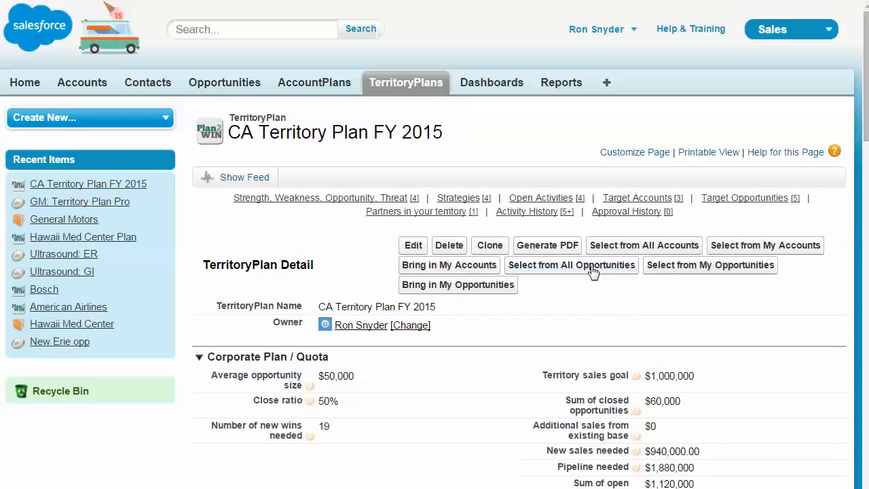
- Start selecting more target opportunities for the plan from all opportunities
click(545, 253)
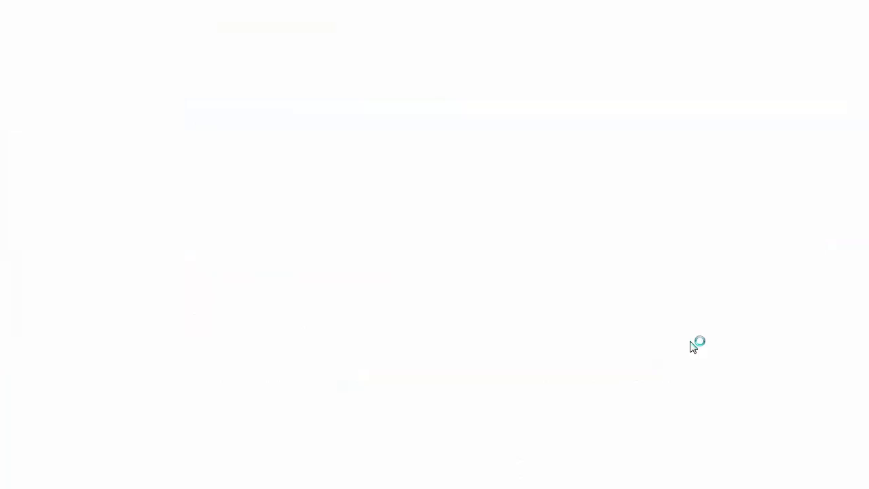